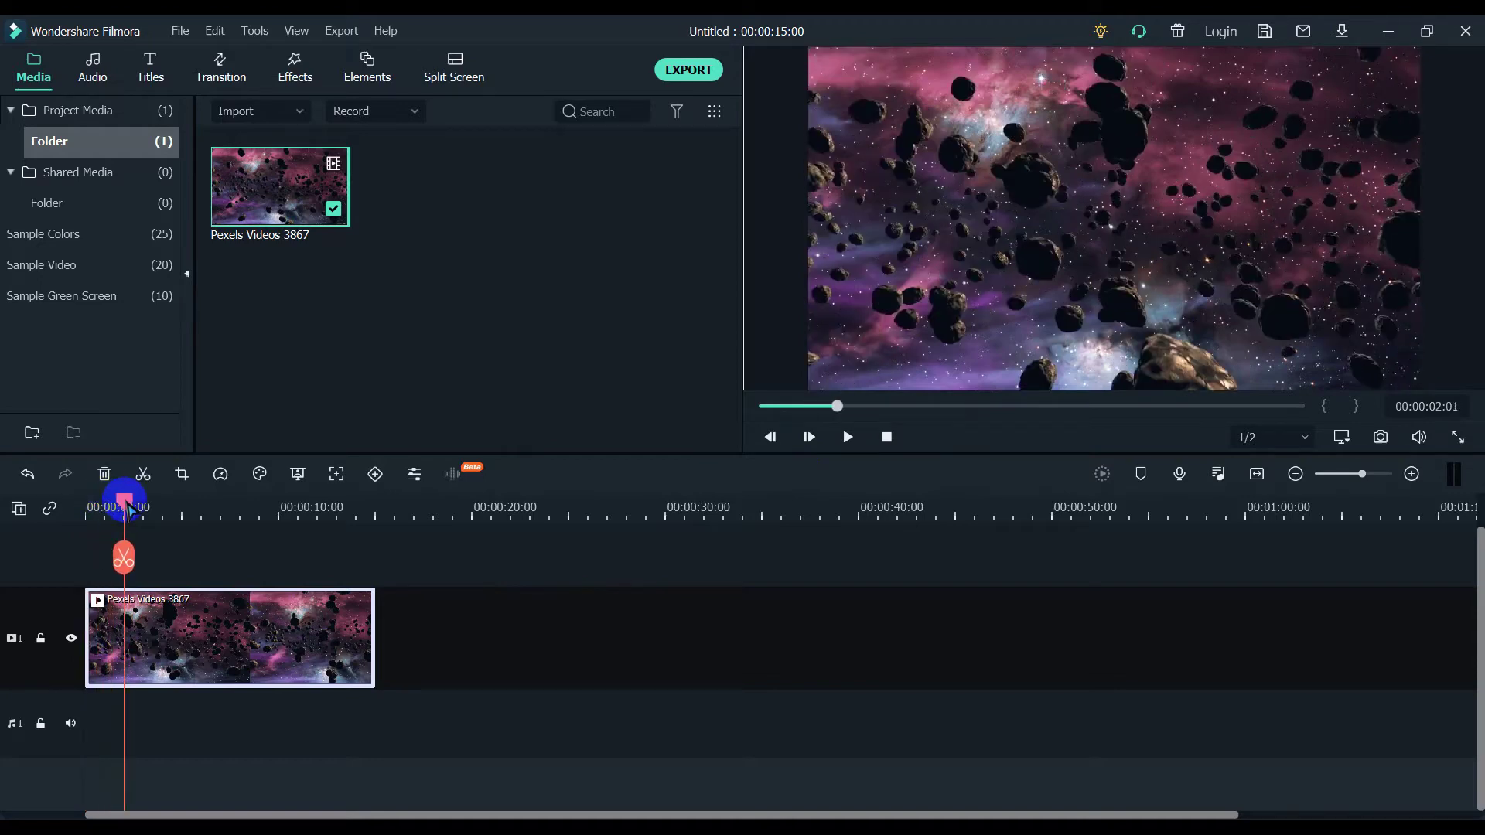
- Split the Pexels Videos 3867 clip at 00:00:02:01 and select its short opening piece
left_click_drag(188, 631, 199, 636)
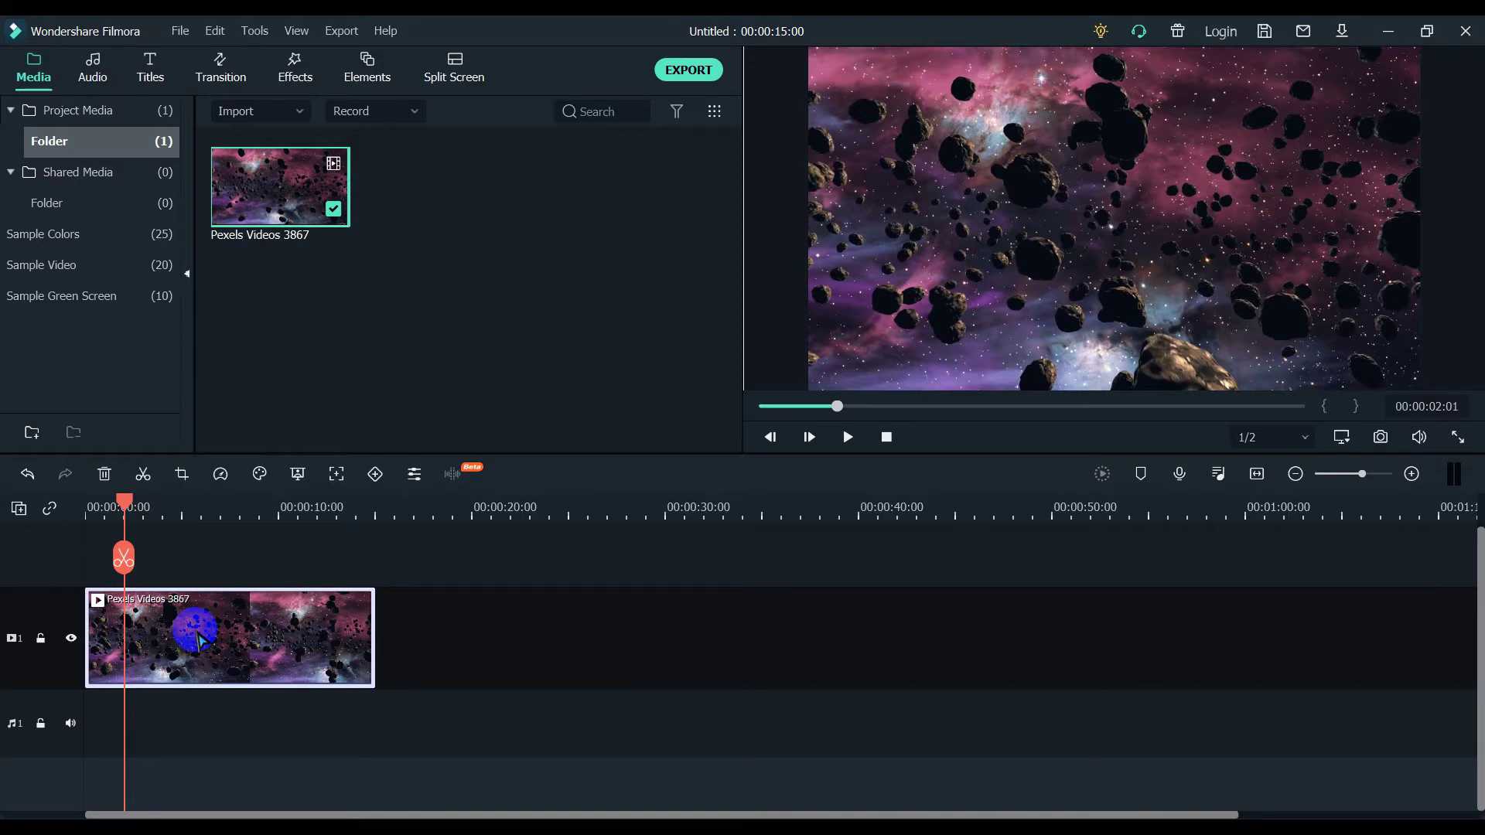
left_click_drag(200, 639, 206, 642)
right_click(207, 642)
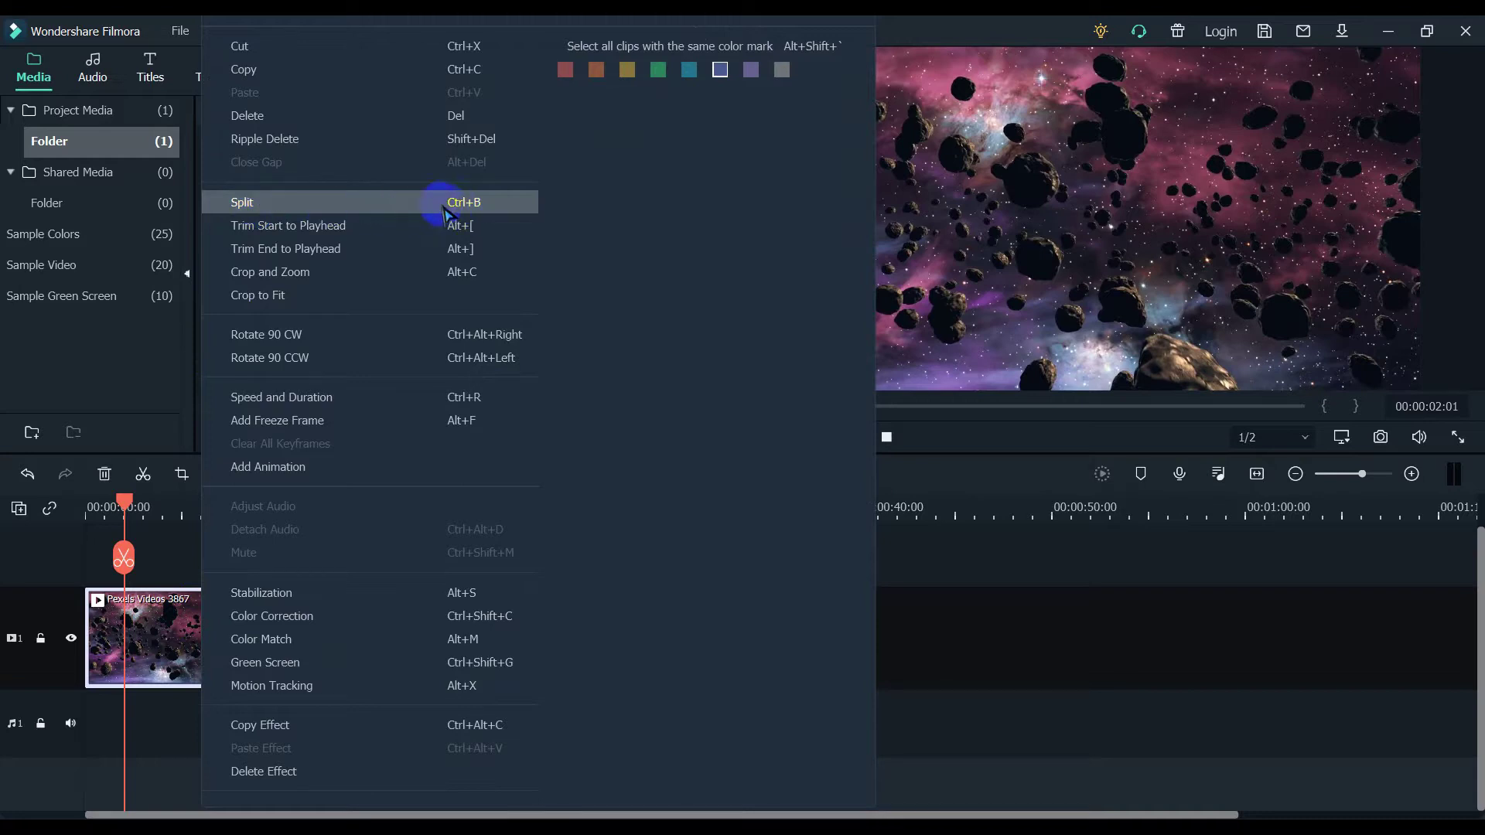
left_click(260, 208)
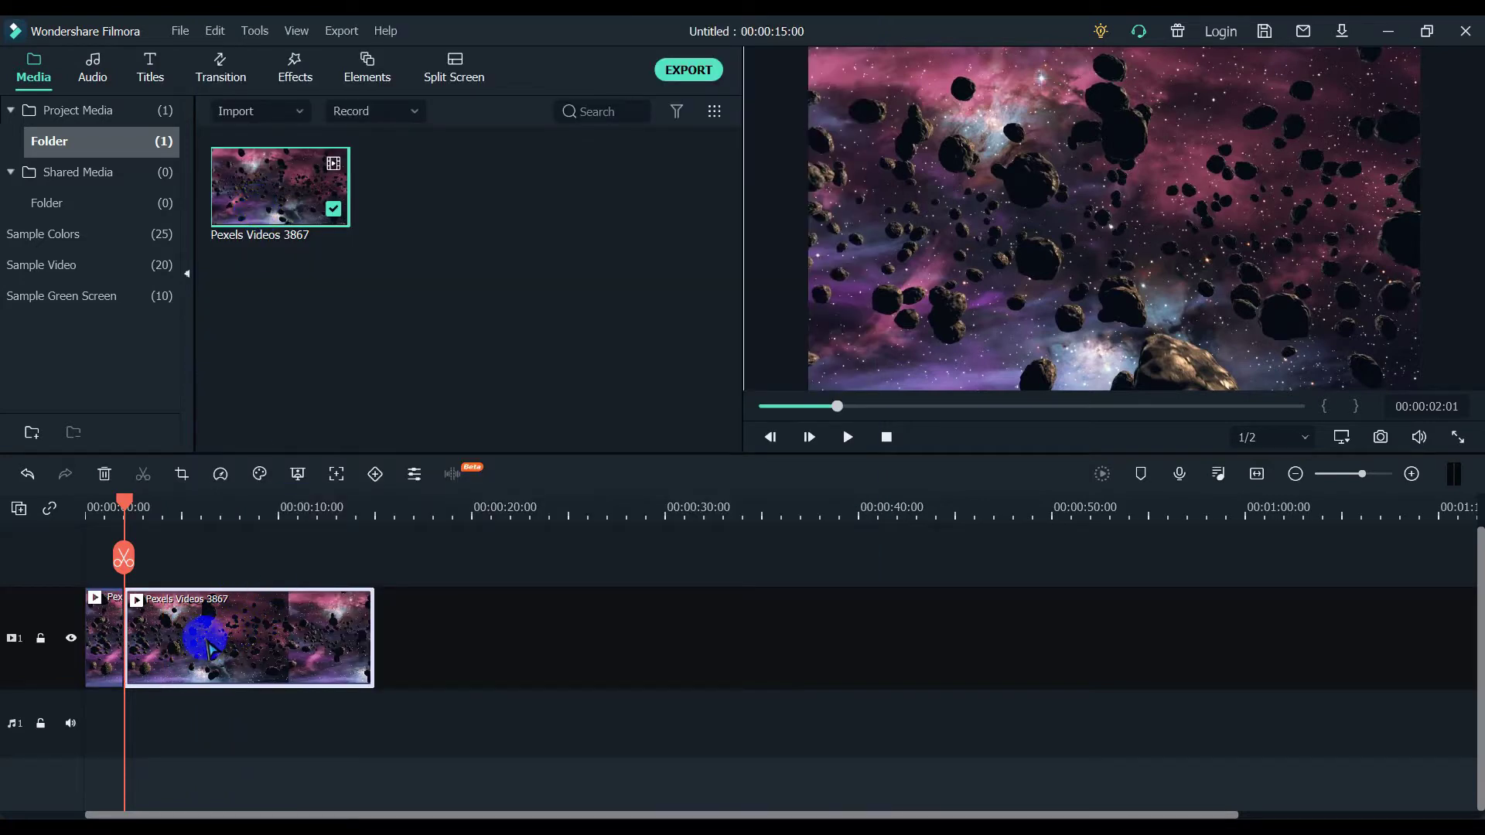
left_click(104, 628)
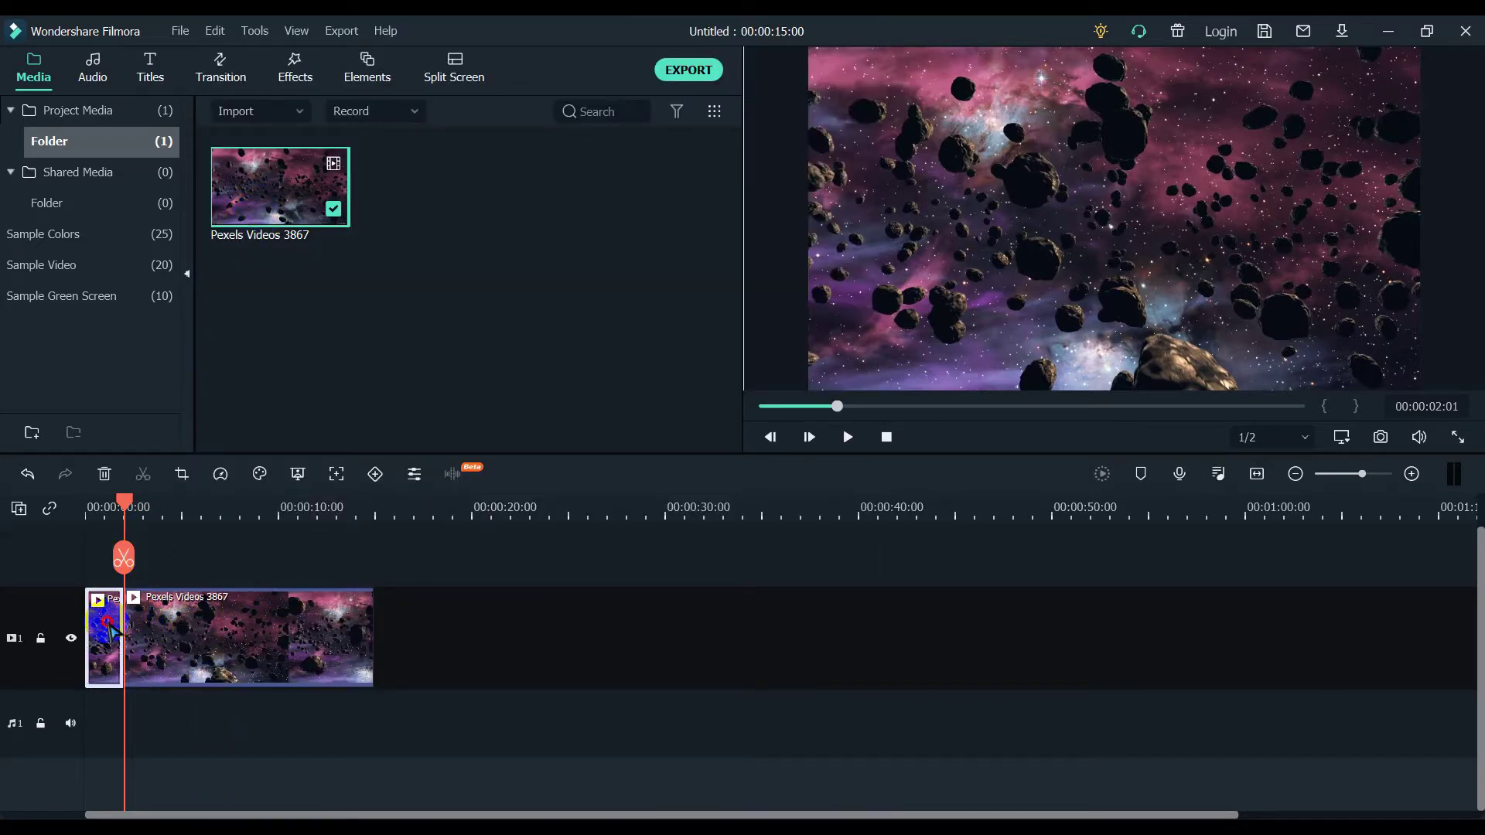
- Move the longer second piece away from the opening piece, and undo both the moves and the split
left_click_drag(184, 625, 328, 650)
left_click(103, 634)
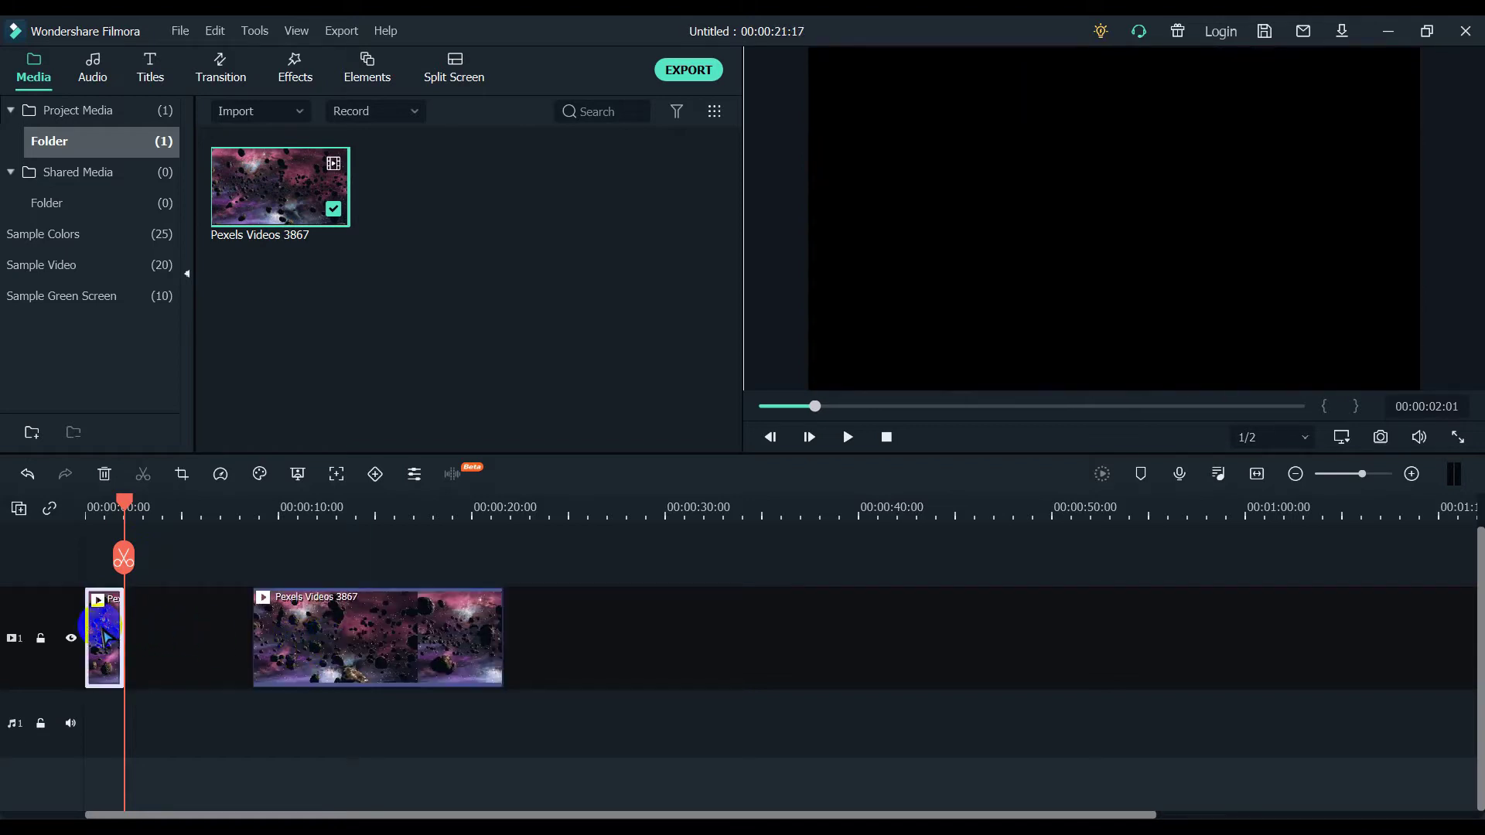
mouse_move(125, 510)
left_mouse_down()
mouse_move(206, 508)
mouse_move(106, 529)
left_mouse_up()
left_click_drag(331, 629, 207, 647)
key("ctrl+z")
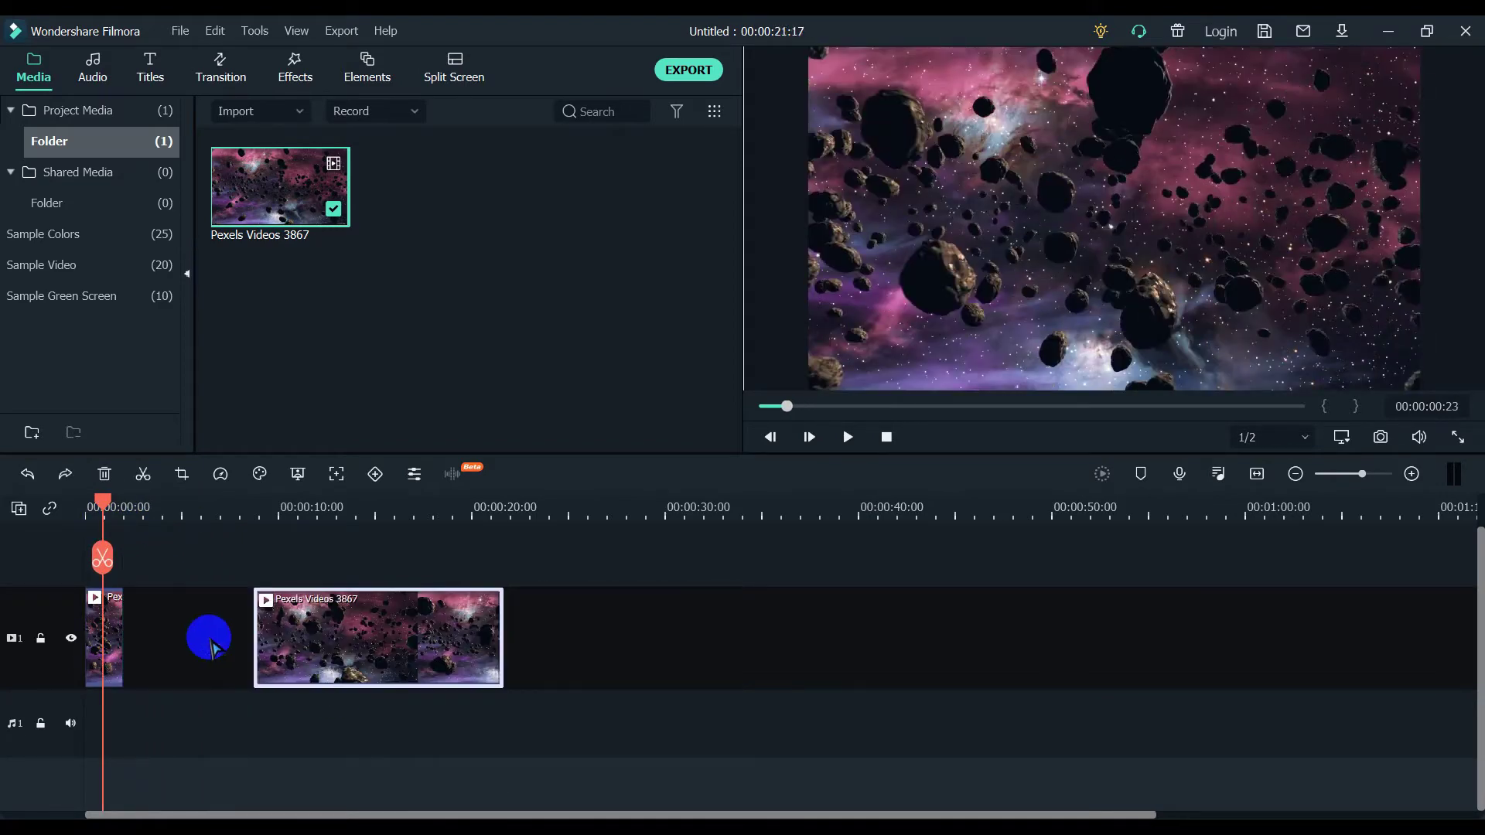
key("ctrl+y")
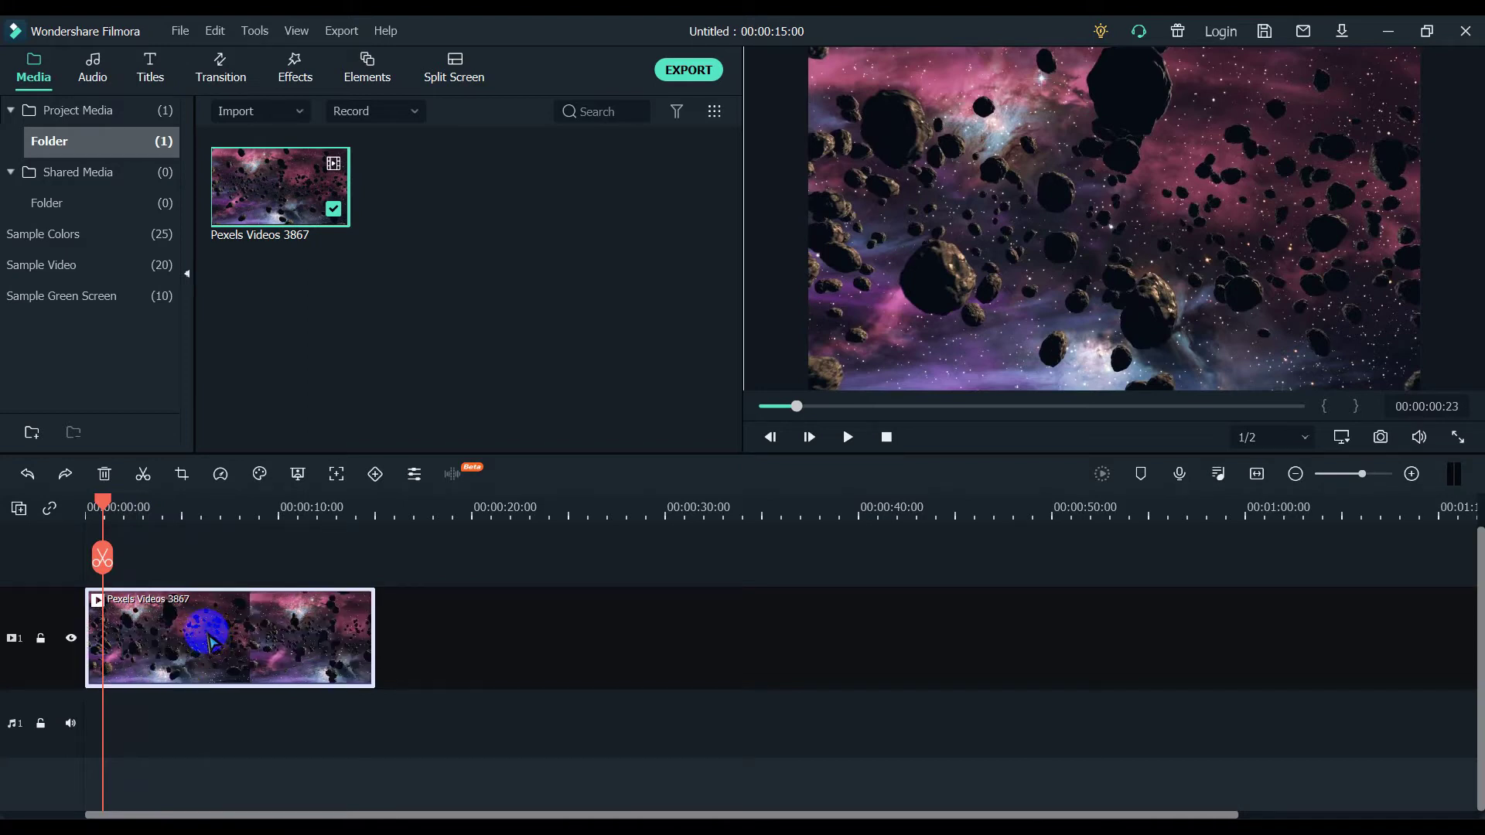
- Split the clip at 00:00:12:20 and move the short end piece away from the rest
left_click_drag(107, 510, 330, 565)
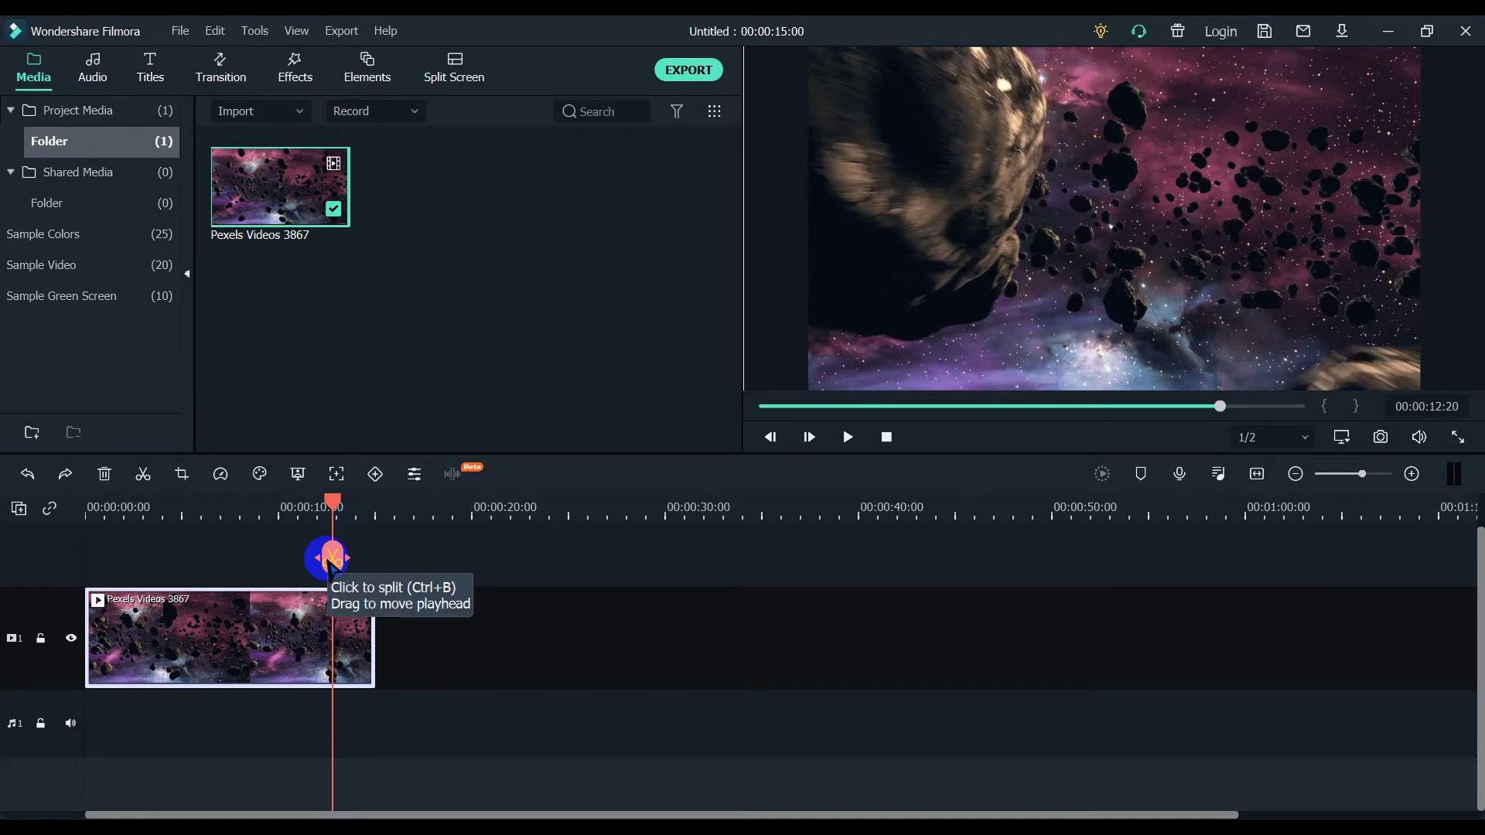
left_click(330, 564)
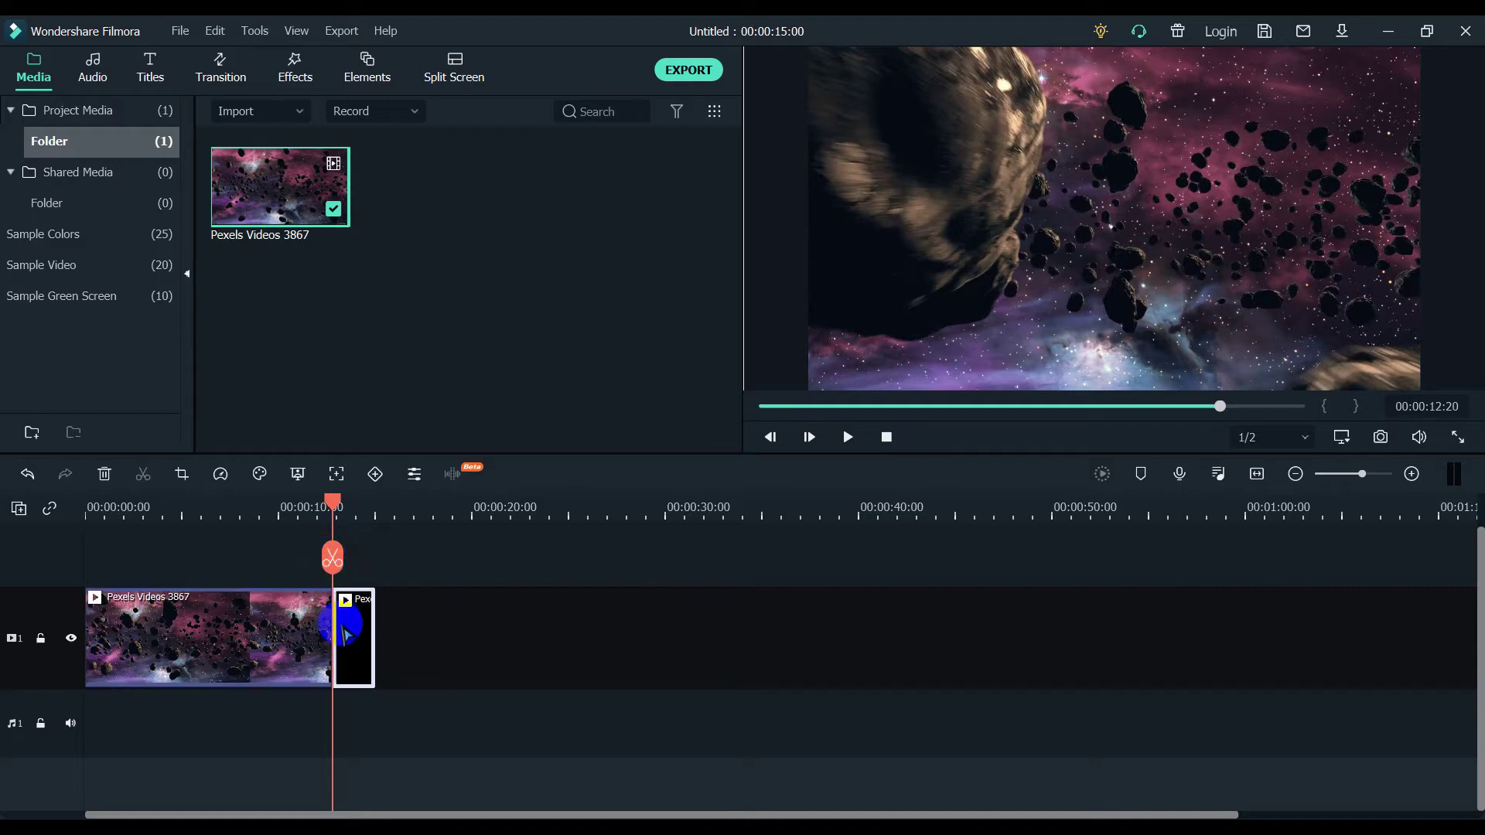
mouse_move(358, 631)
left_mouse_down()
mouse_move(389, 634)
mouse_move(353, 633)
left_mouse_up()
- Undo the end piece's move and the split at 00:00:12:20
key("ctrl+z")
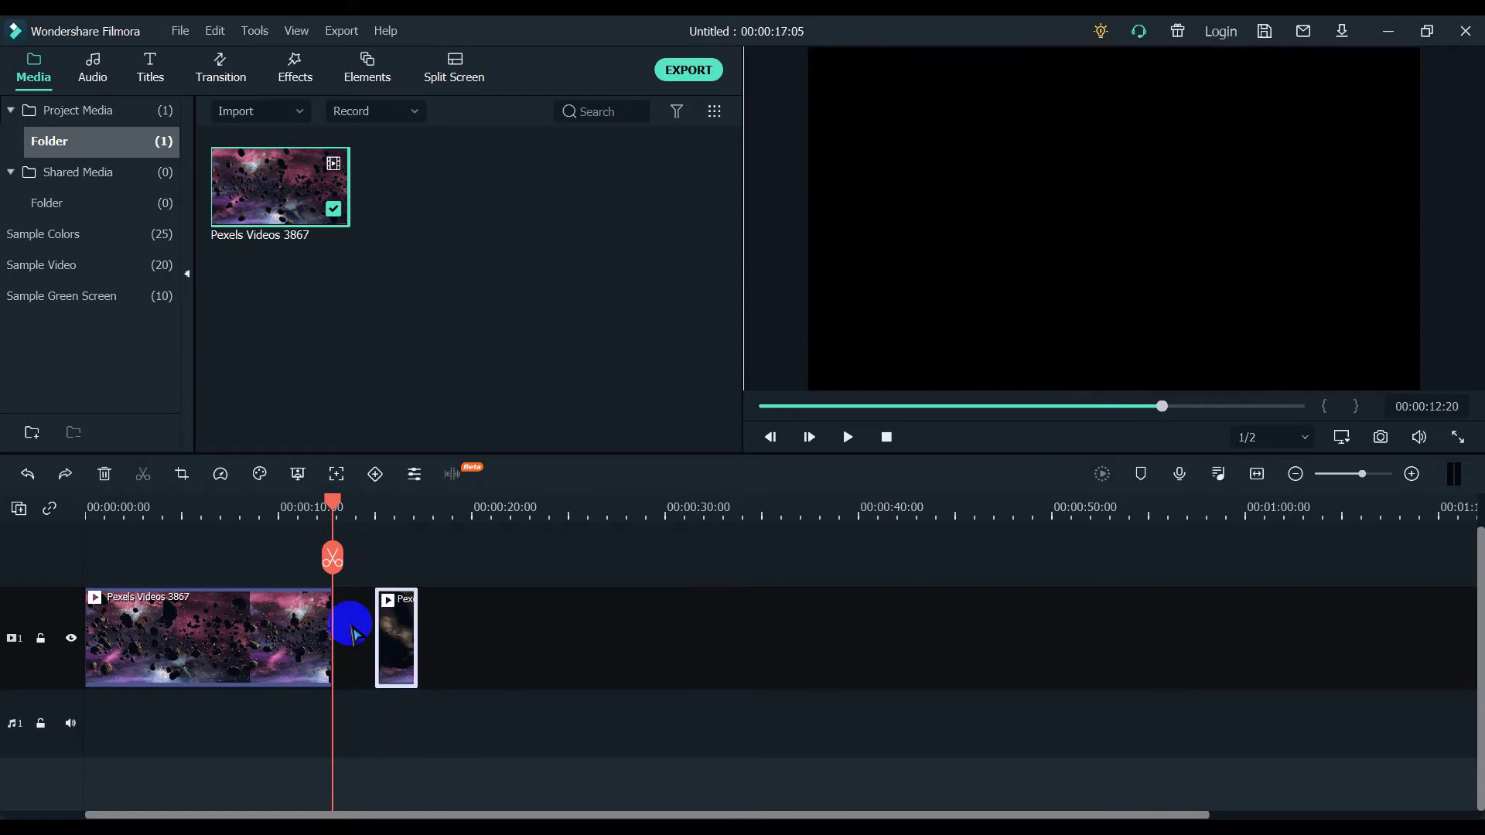
key("ctrl+y")
key("ctrl+z")
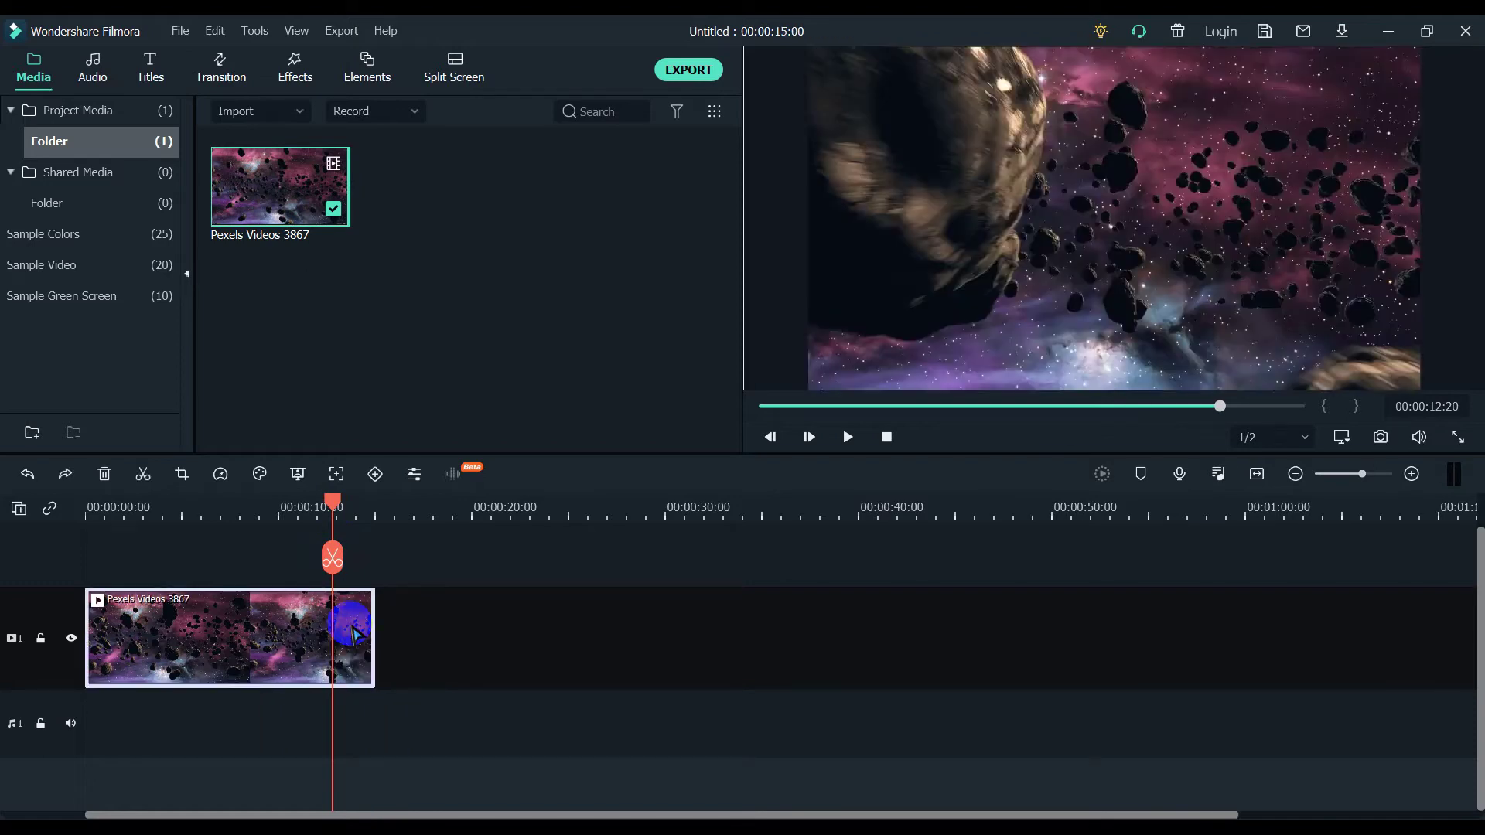
- Split the clip at 00:00:12:17
mouse_move(332, 507)
left_mouse_down()
mouse_move(293, 526)
mouse_move(335, 538)
mouse_move(335, 520)
left_mouse_up()
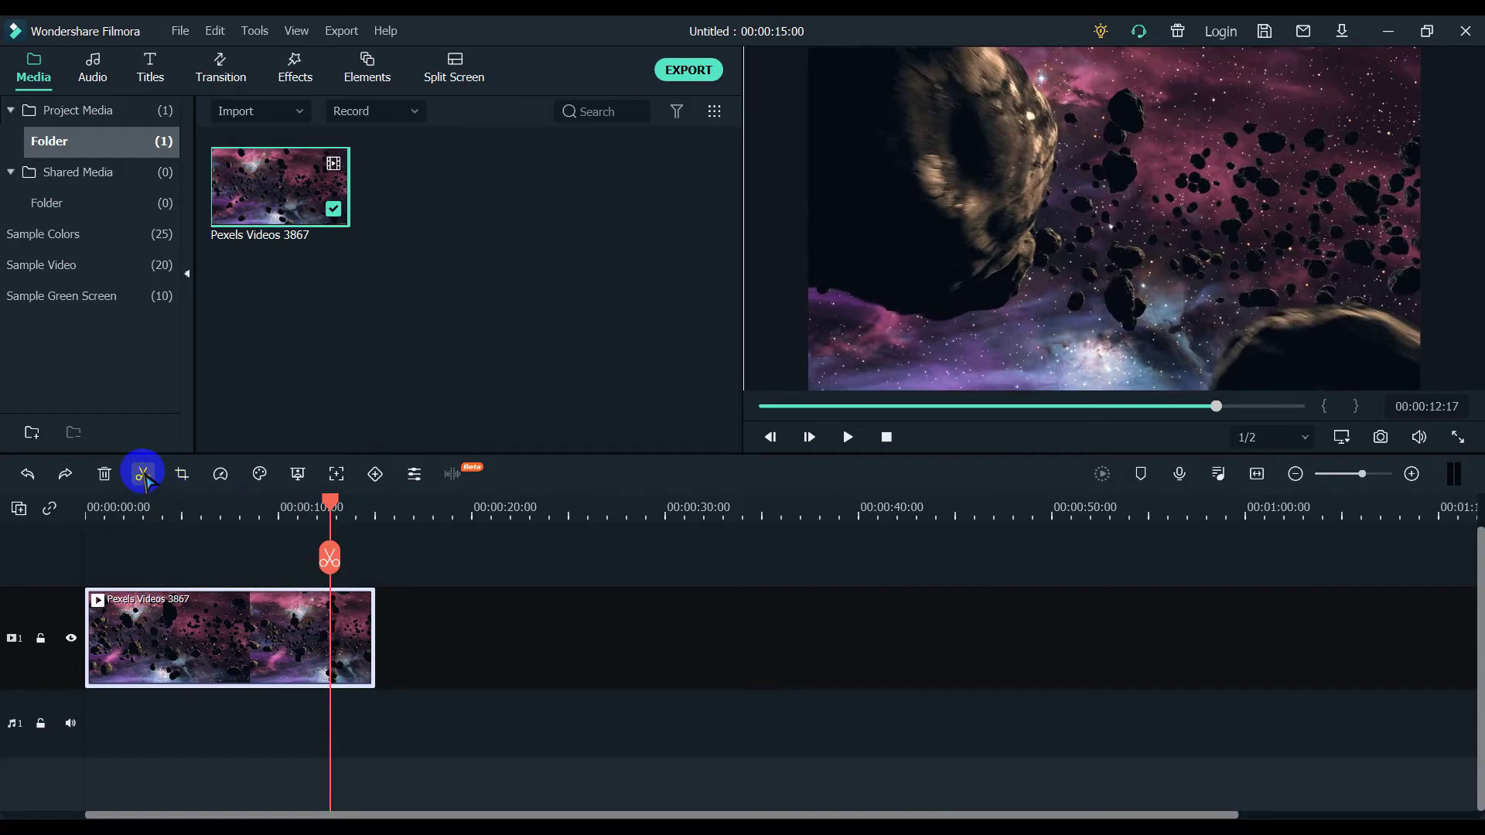
key("Print")
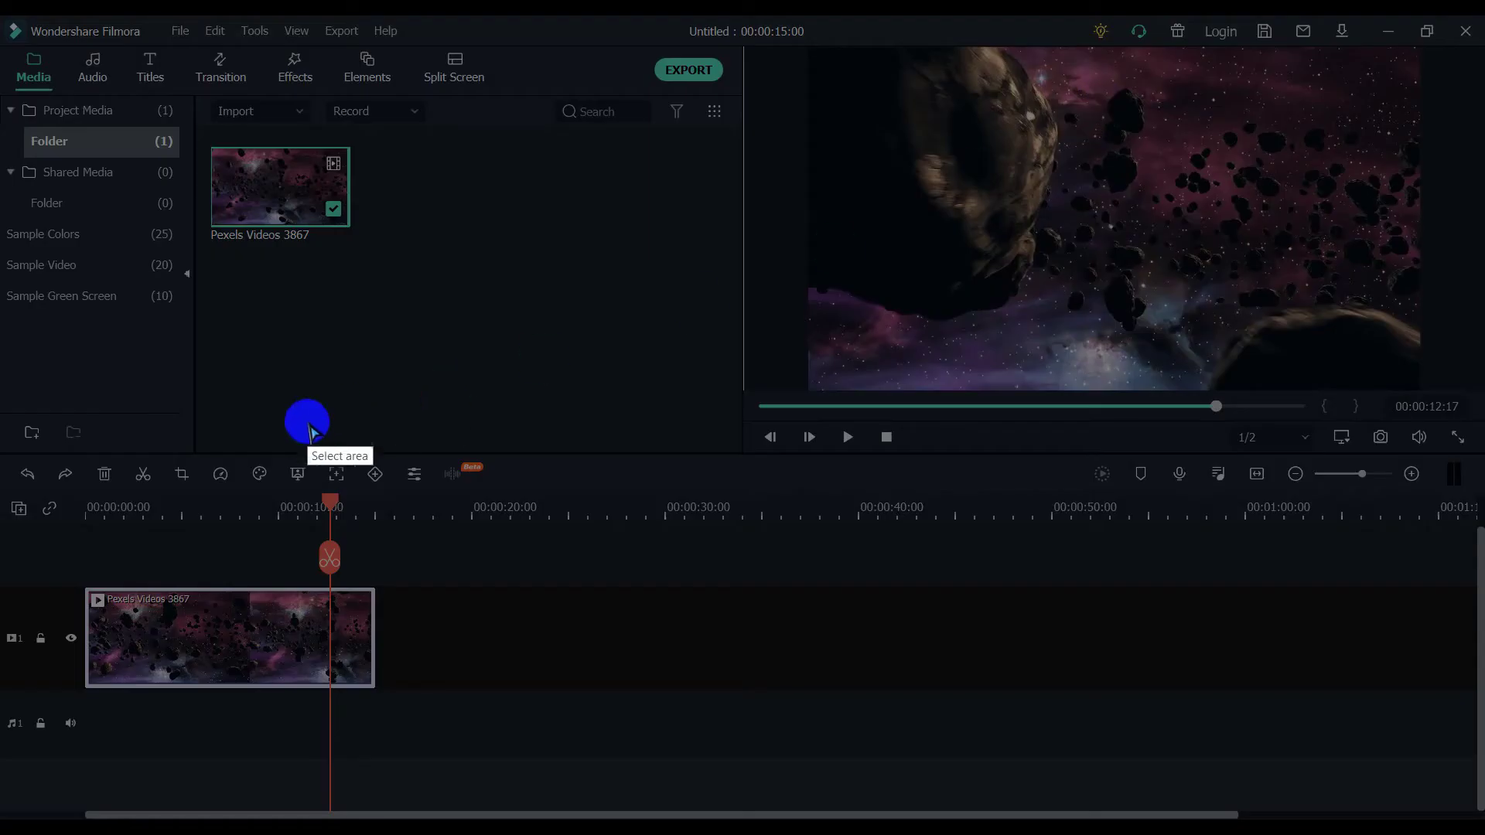
left_click_drag(143, 482, 165, 498)
left_click(154, 513)
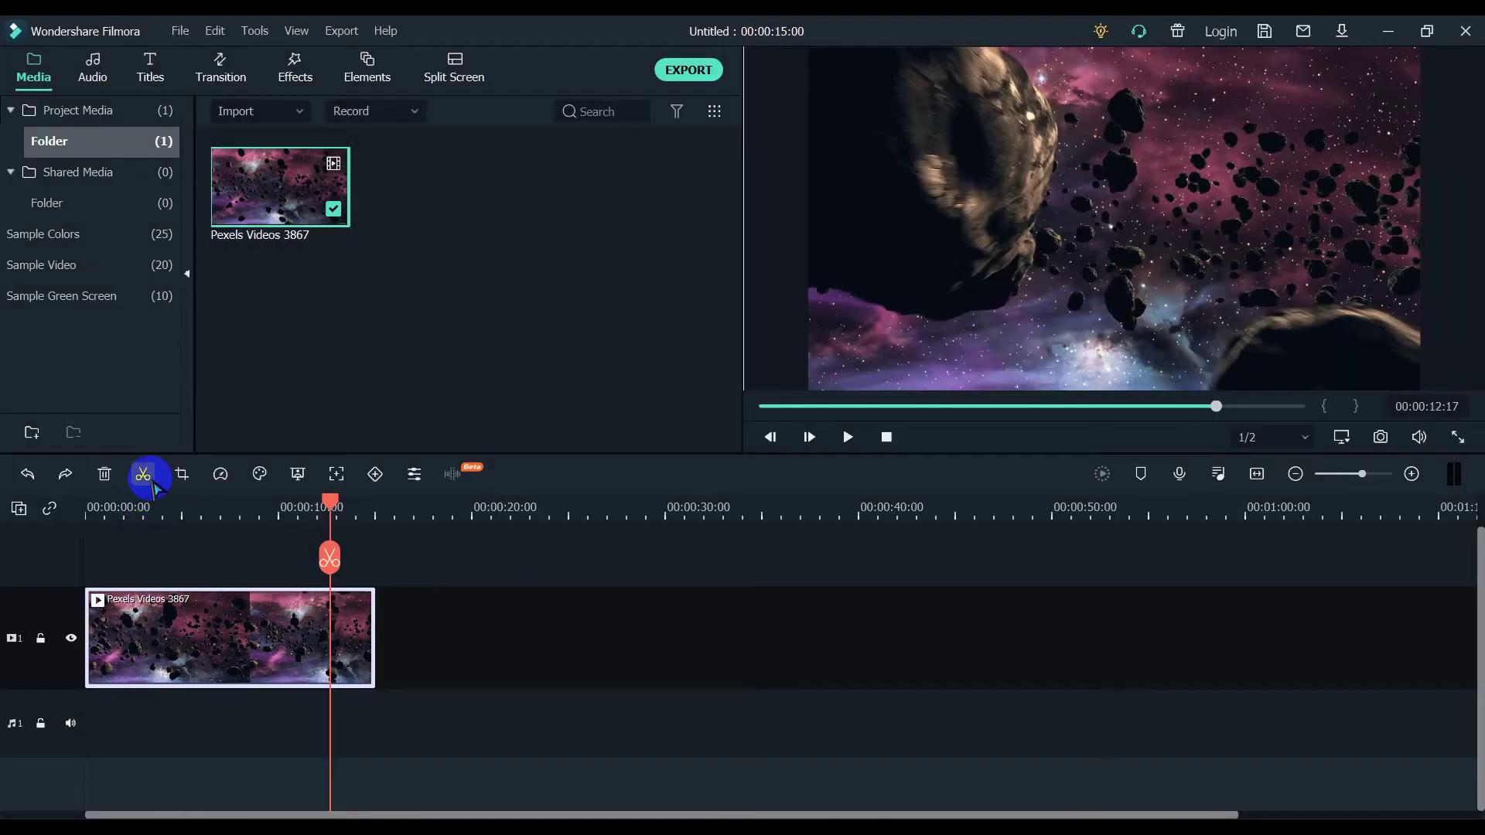
left_click(142, 476)
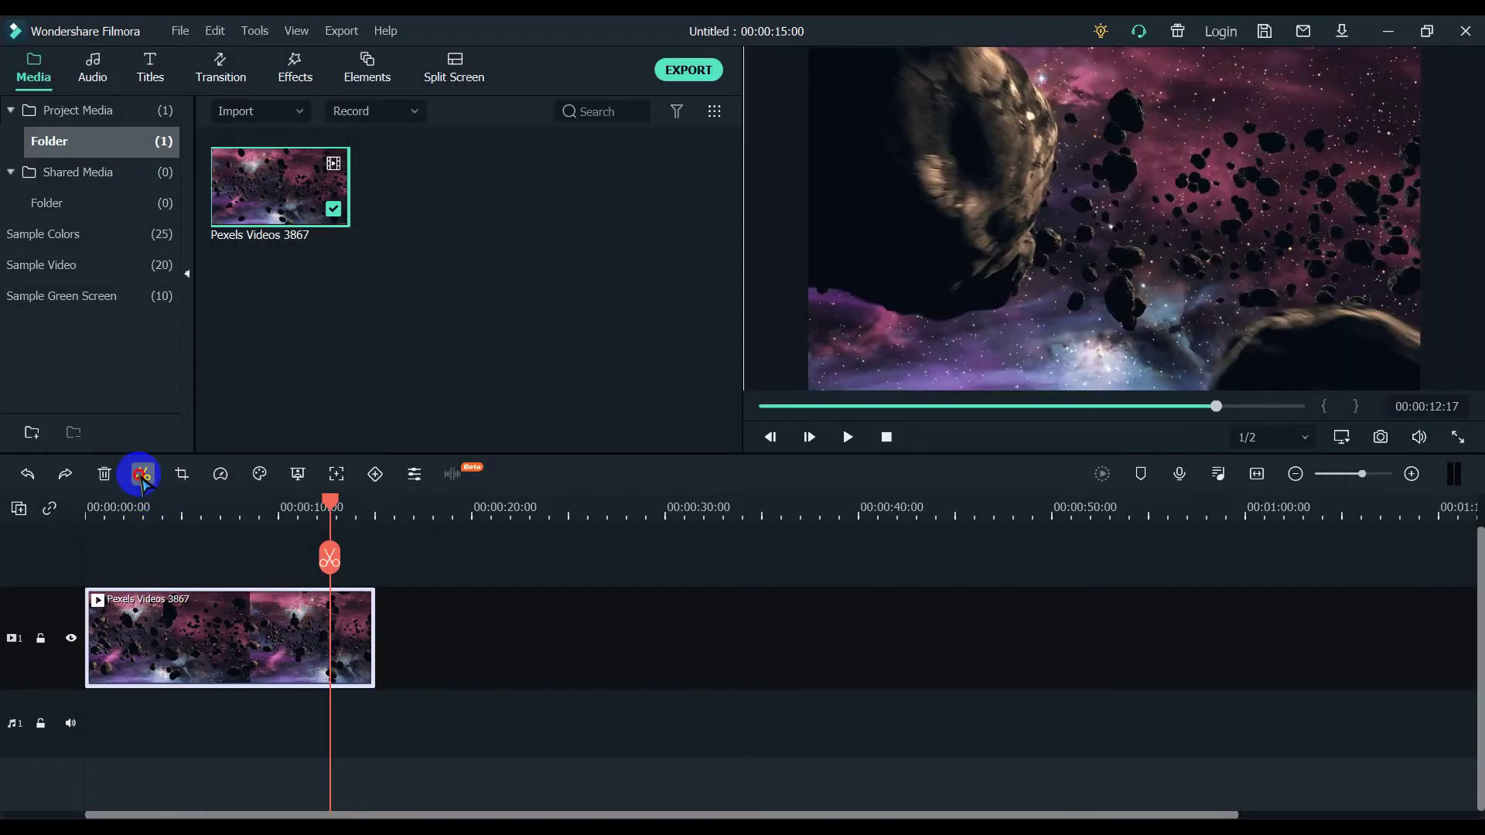
- Move the end piece away from the first piece, and undo the move and the split at 00:00:12:17
left_click(342, 636)
mouse_move(343, 636)
left_mouse_down()
mouse_move(406, 632)
mouse_move(351, 617)
mouse_move(352, 630)
left_mouse_up()
left_click(293, 640)
key("ctrl+z")
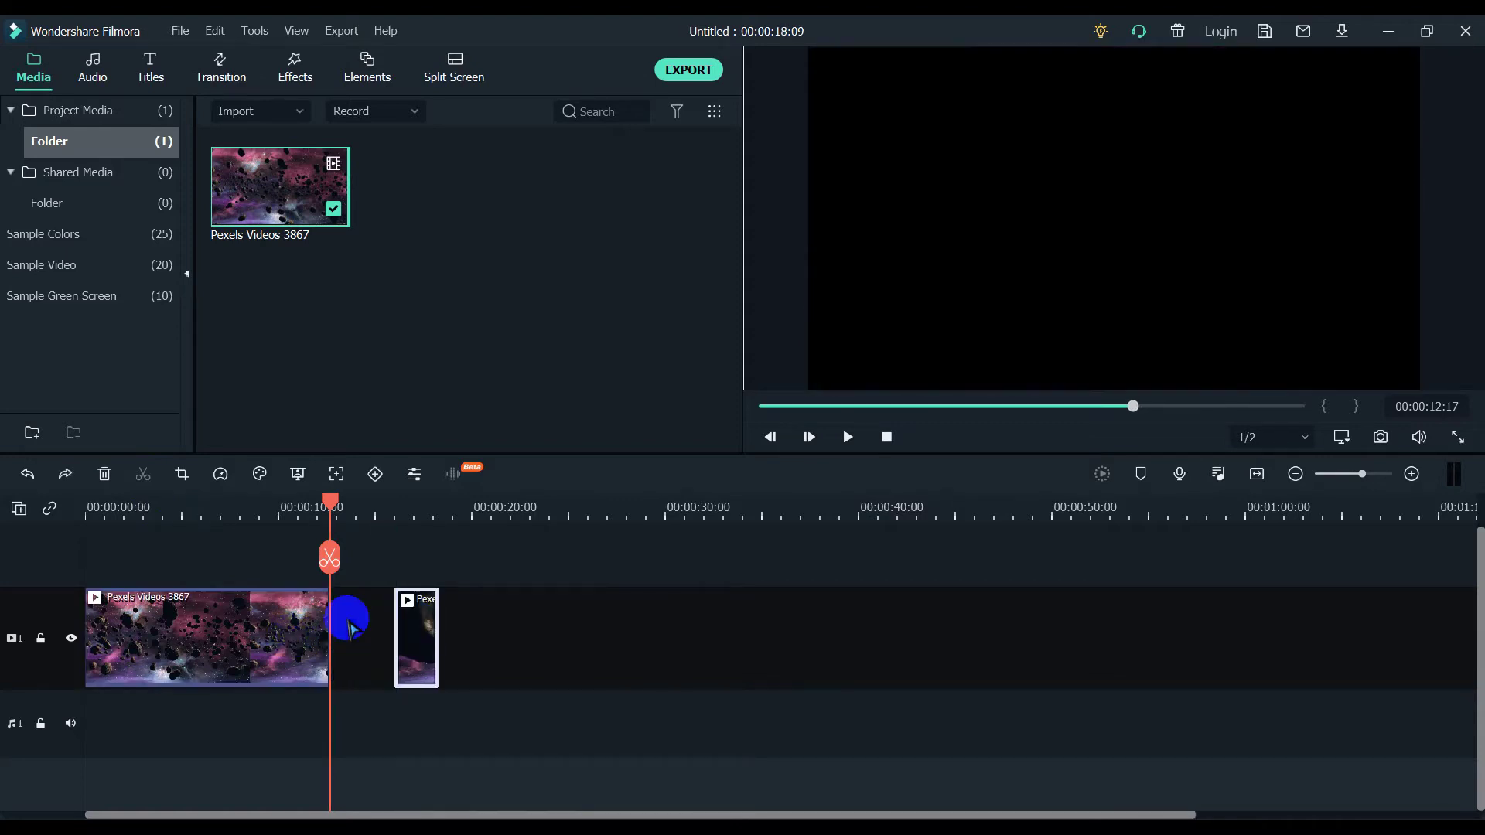
key("ctrl+z")
key("ctrl+z")
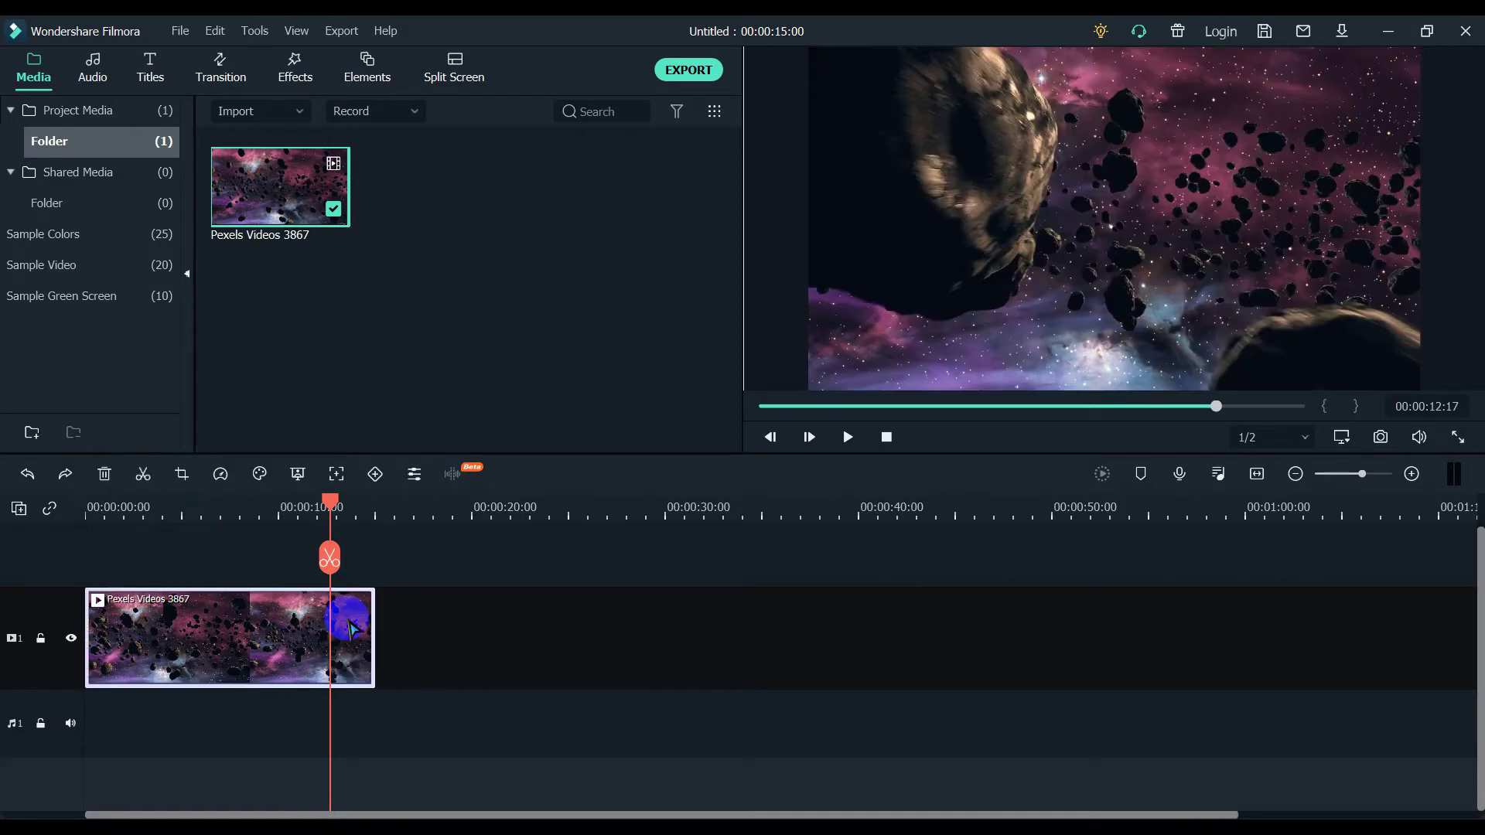
- Trim the end of the clip to the playhead at 00:00:12:18
left_click_drag(329, 509, 333, 539)
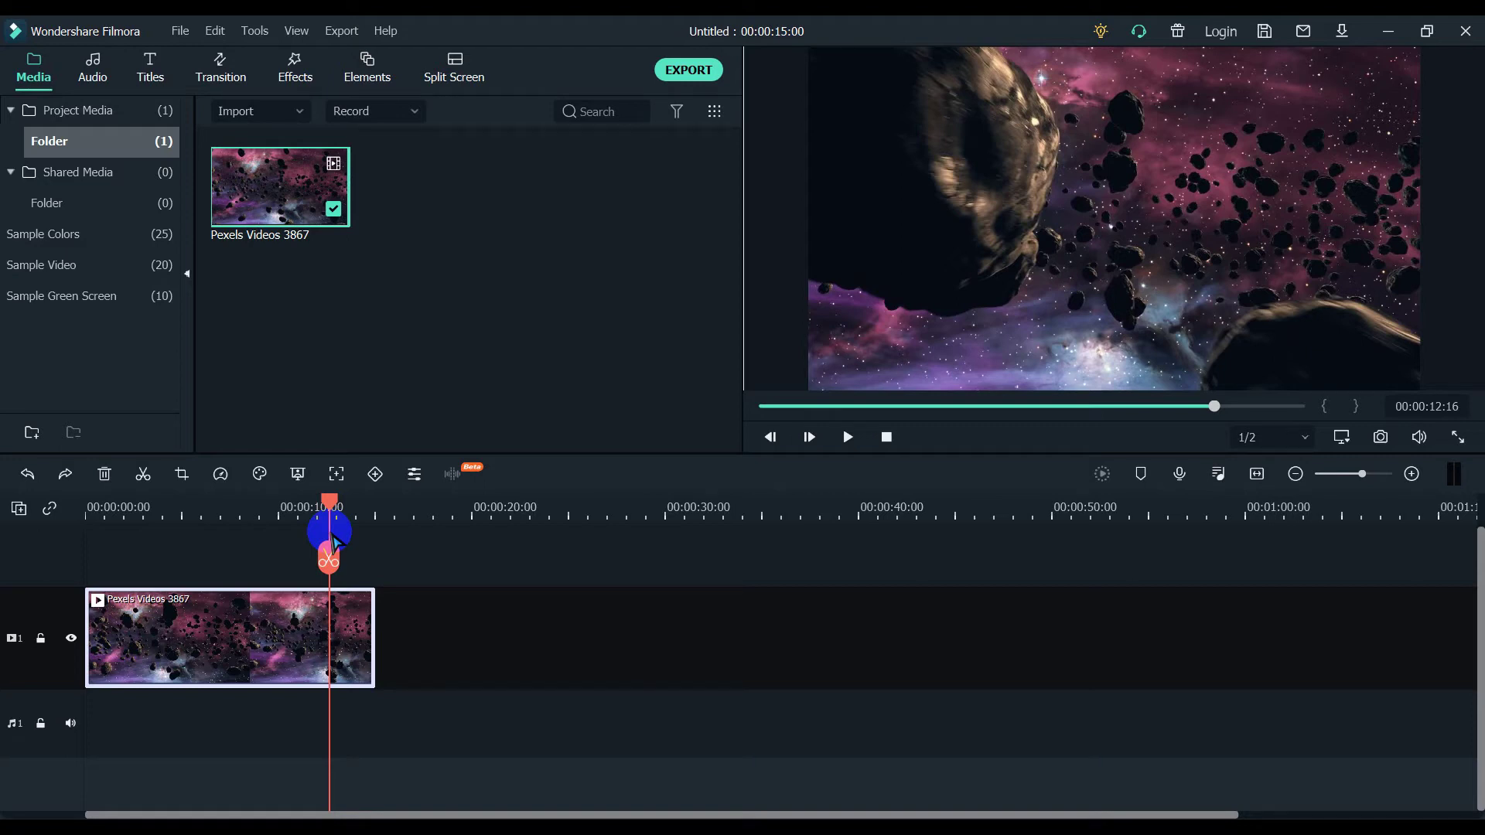
left_click(360, 623)
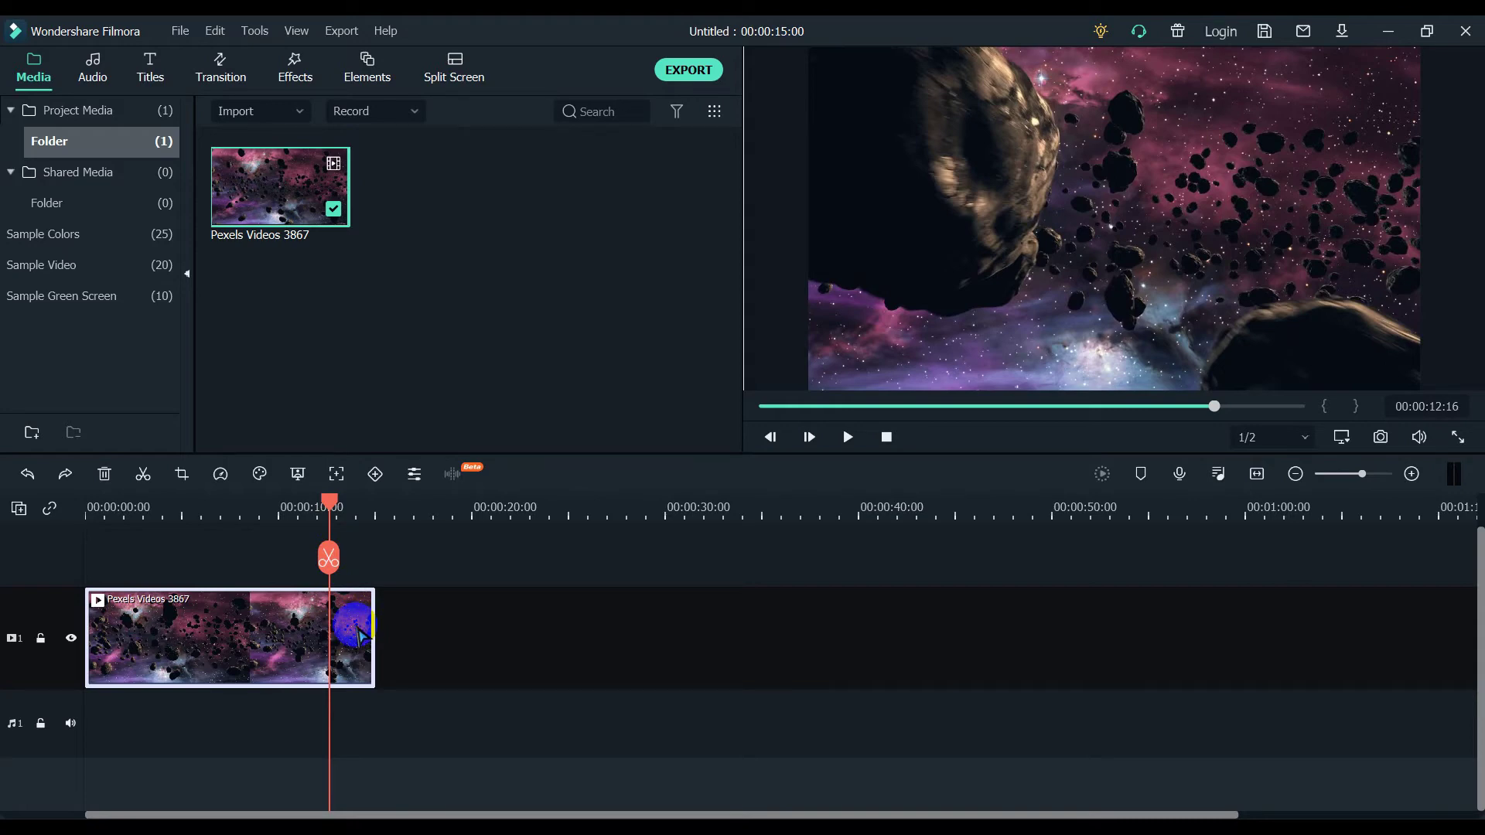
left_click(334, 505)
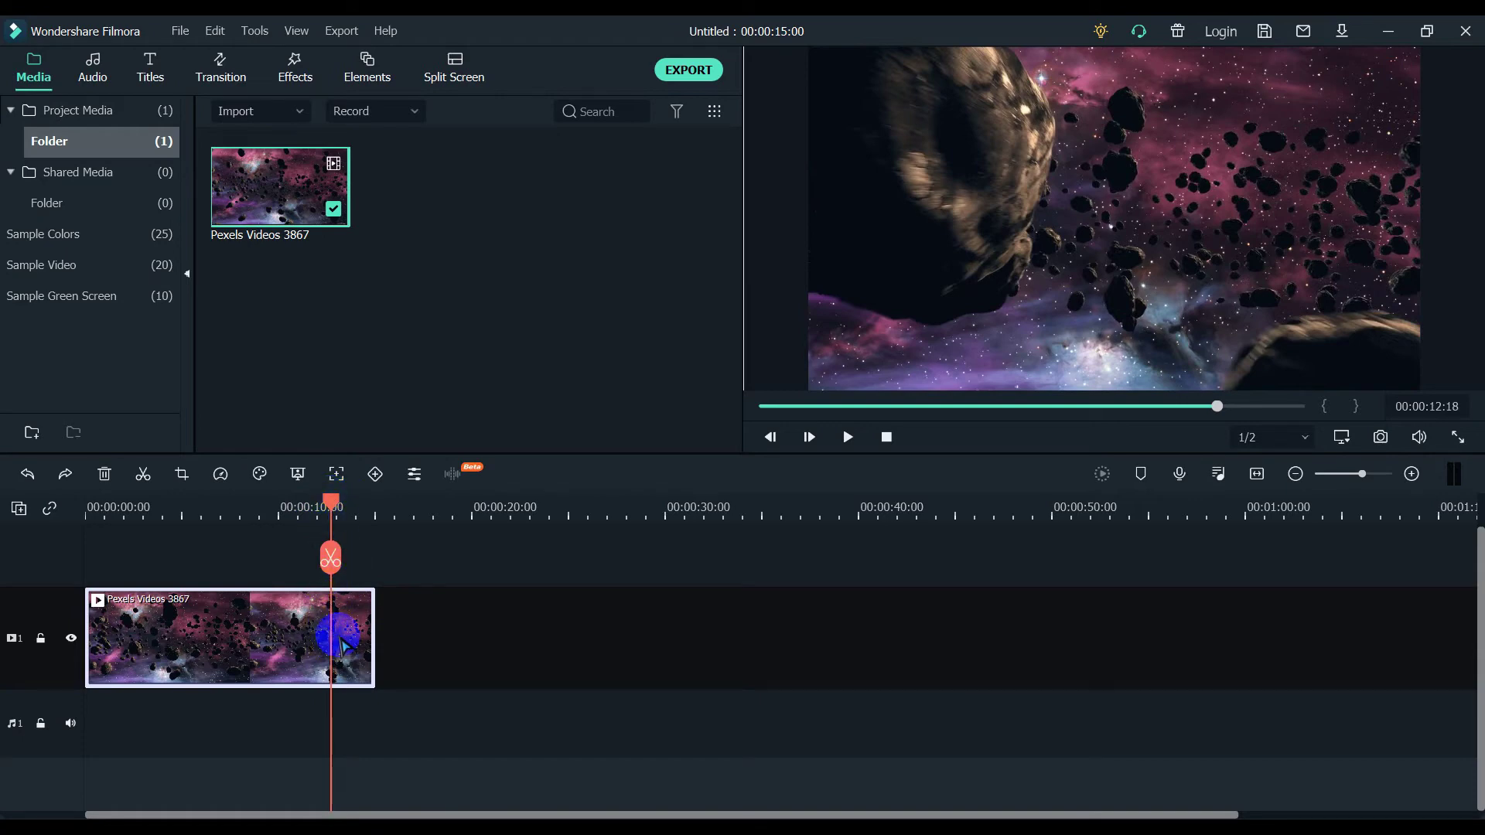
right_click(364, 625)
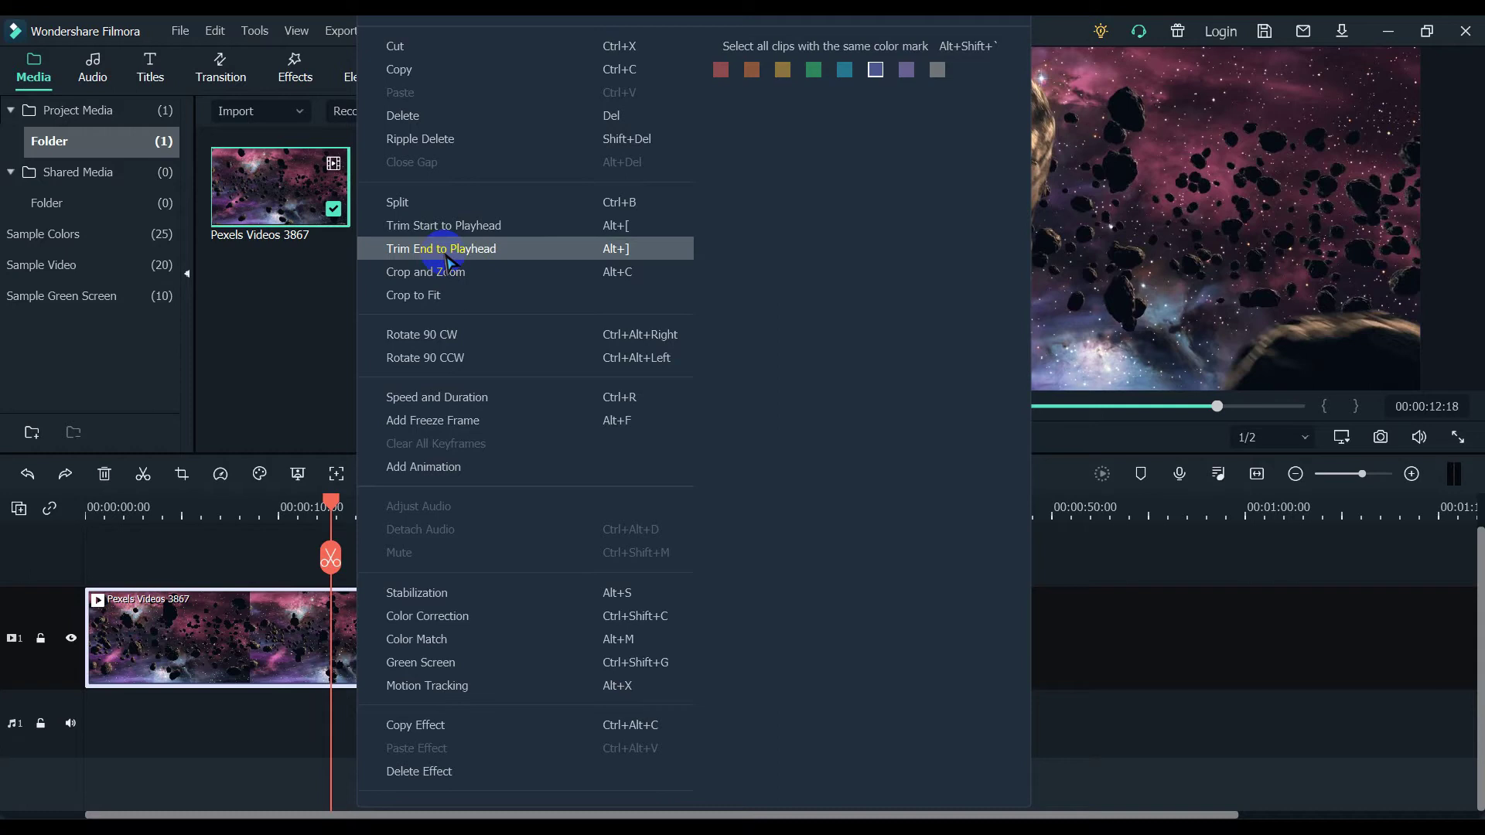
left_click(446, 250)
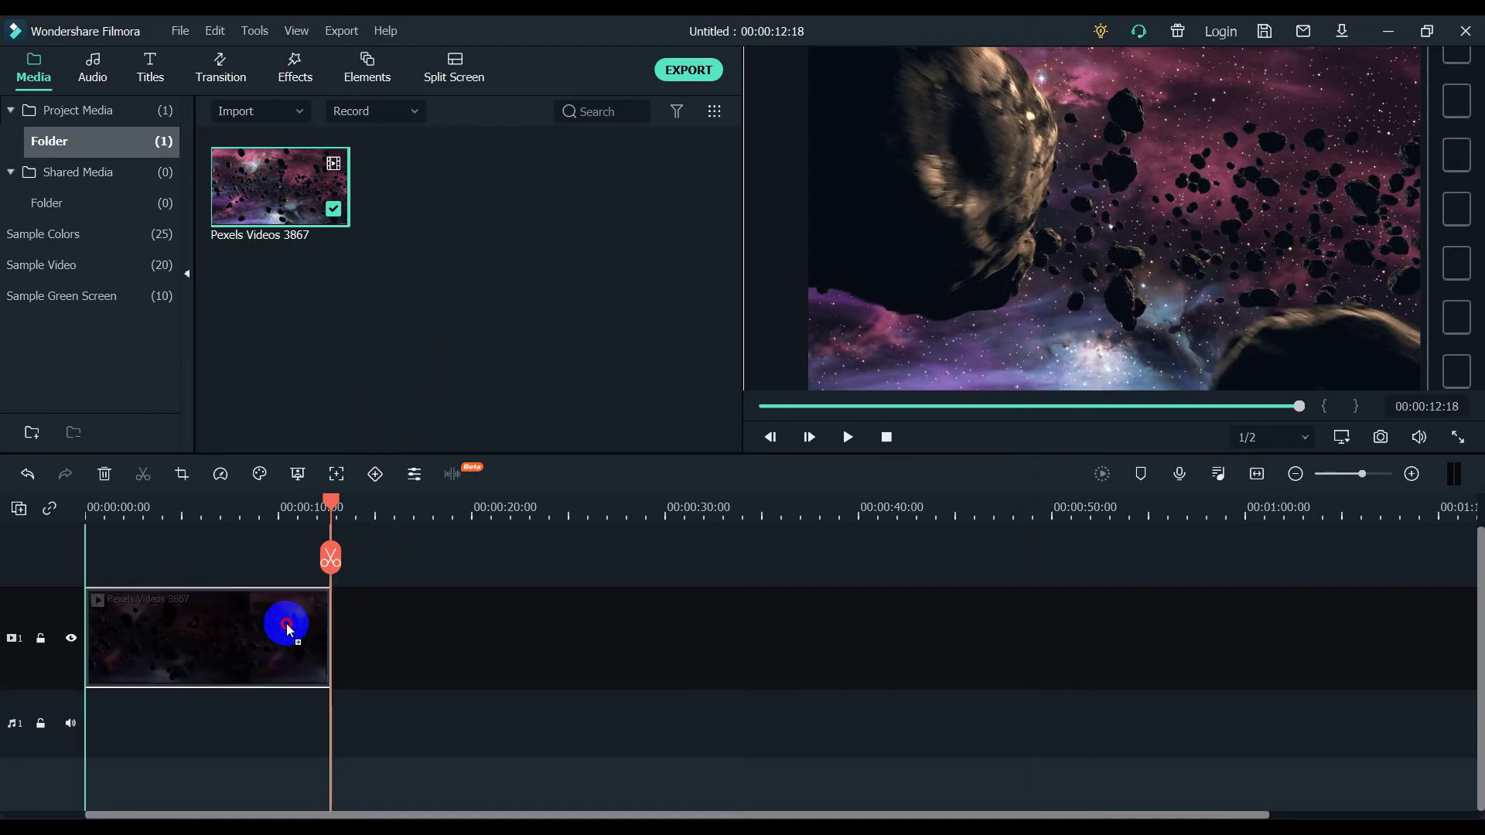
- Undo the trim of the clip's end
mouse_move(288, 620)
left_mouse_down()
mouse_move(381, 628)
mouse_move(287, 623)
left_mouse_up()
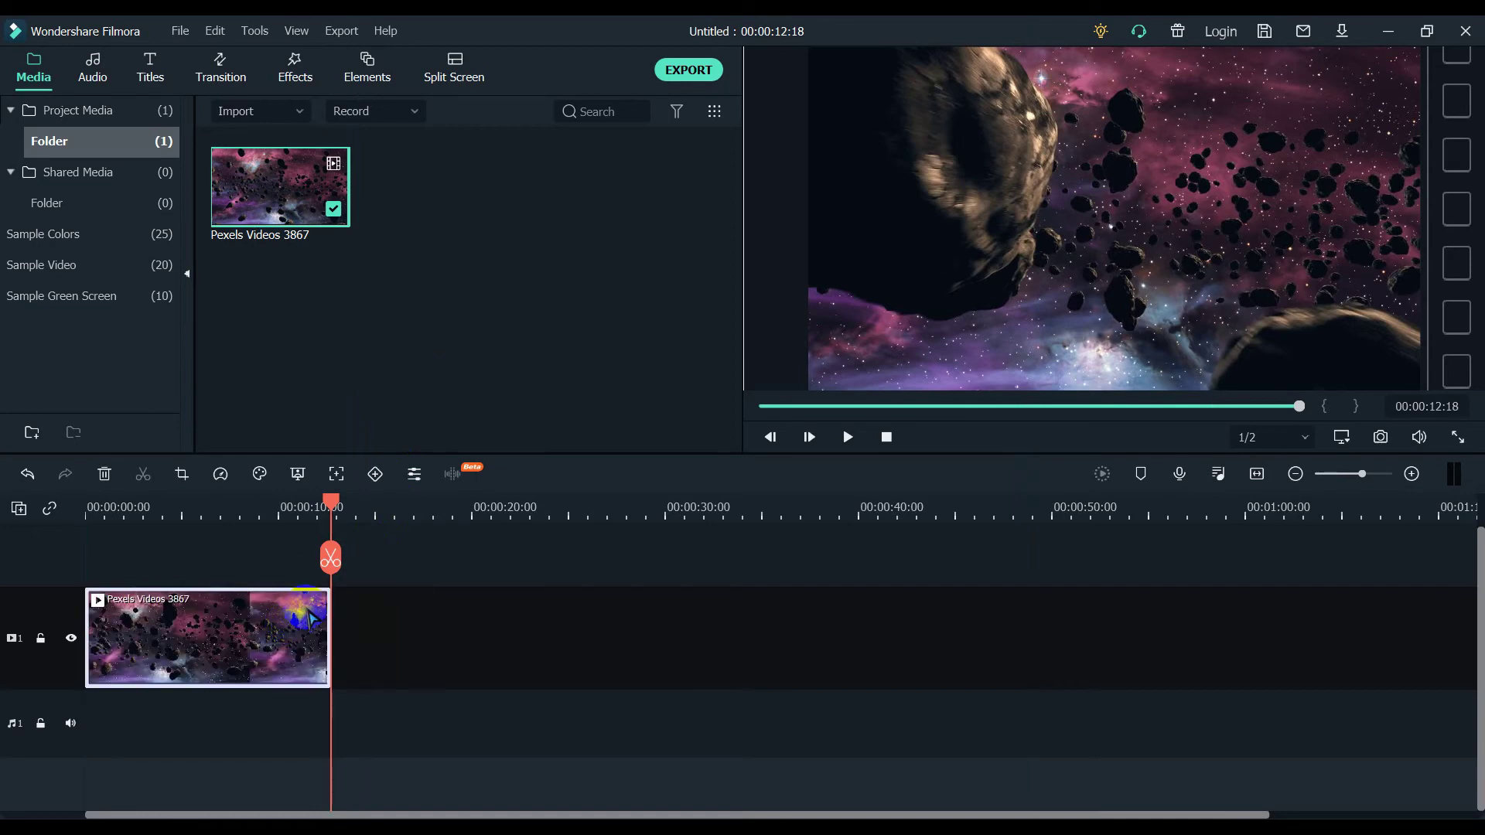
key("ctrl+z")
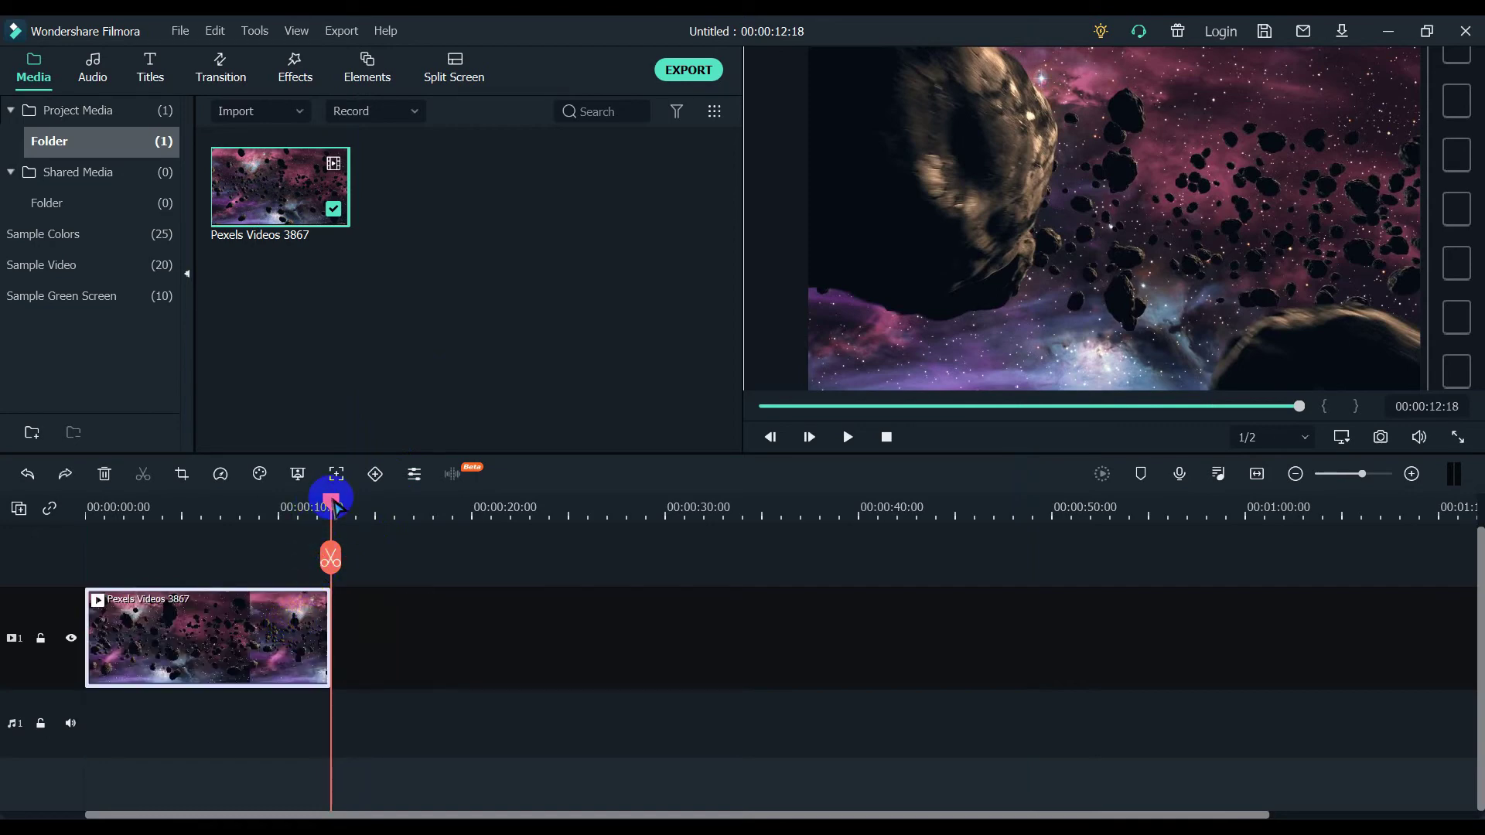
key("ctrl+z")
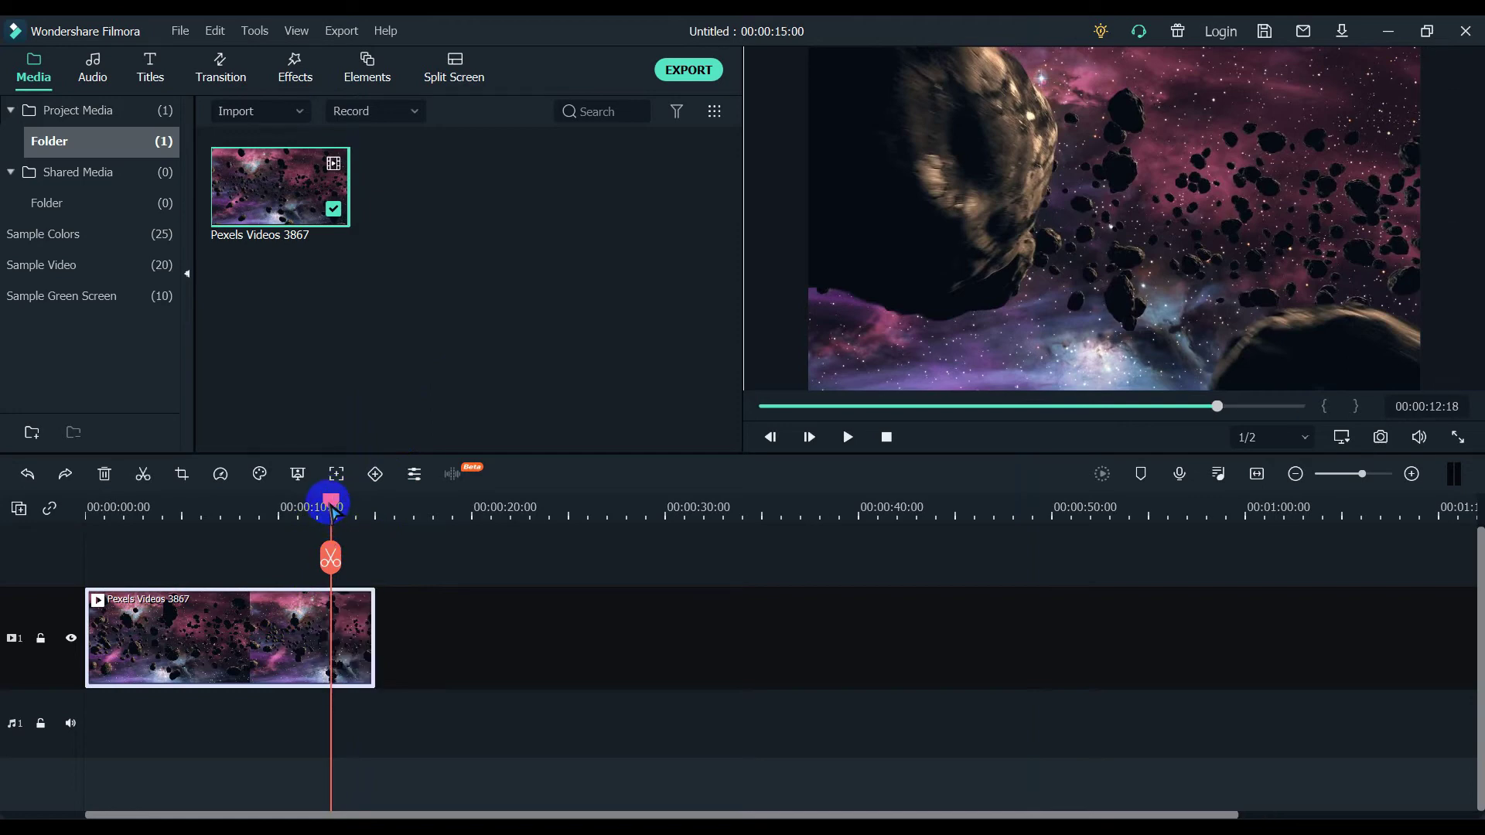
- Trim the start edge of the clip to a remaining length of 00:00:12:12, with the clip at the beginning of the track
left_click_drag(331, 504, 309, 529)
left_click_drag(373, 619, 375, 612)
left_click_drag(236, 622, 290, 619)
left_click_drag(140, 630, 140, 623)
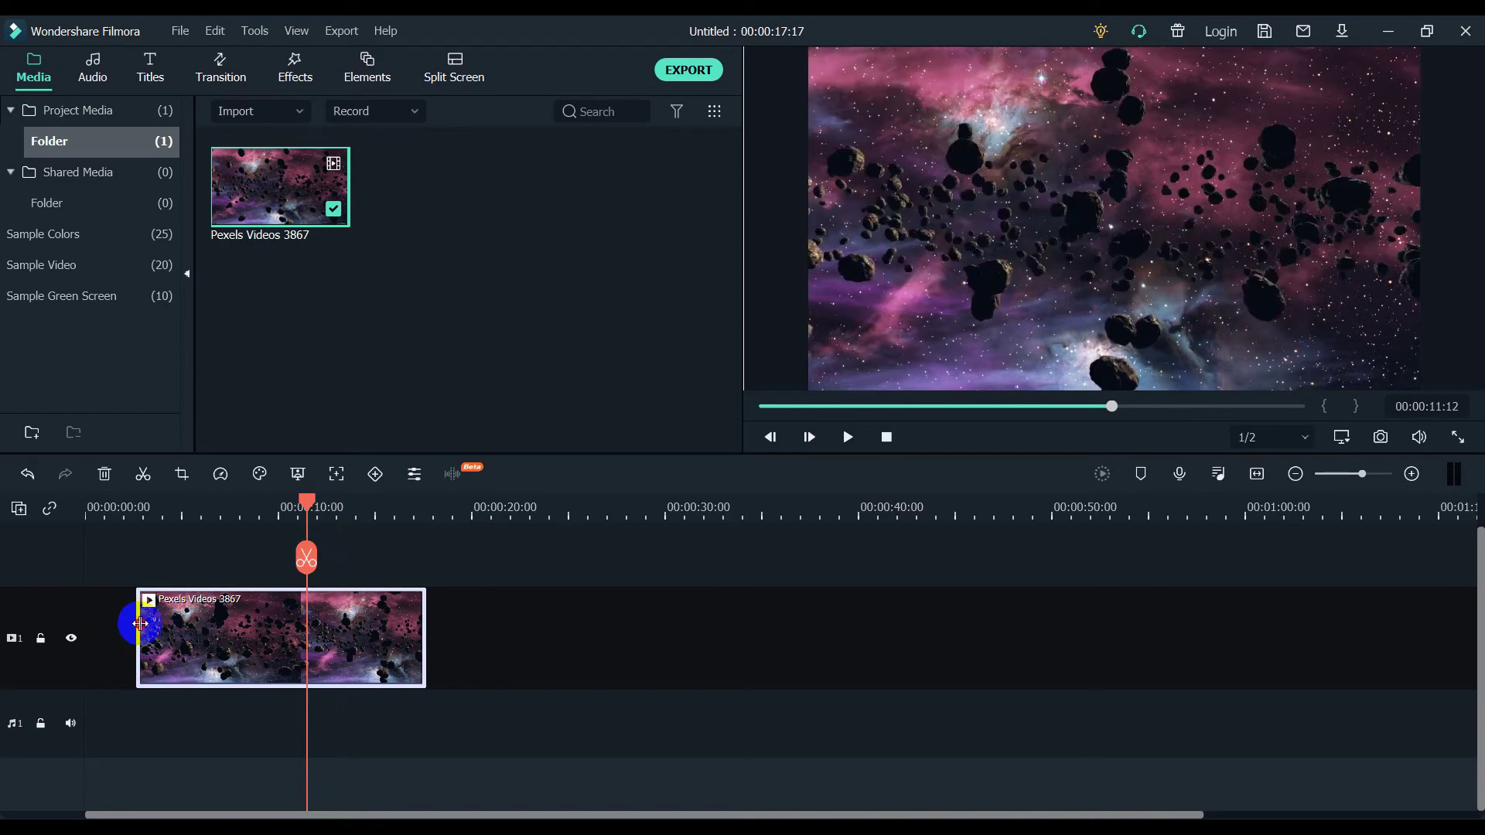
mouse_move(140, 623)
left_mouse_down()
mouse_move(186, 621)
mouse_move(157, 619)
left_mouse_up()
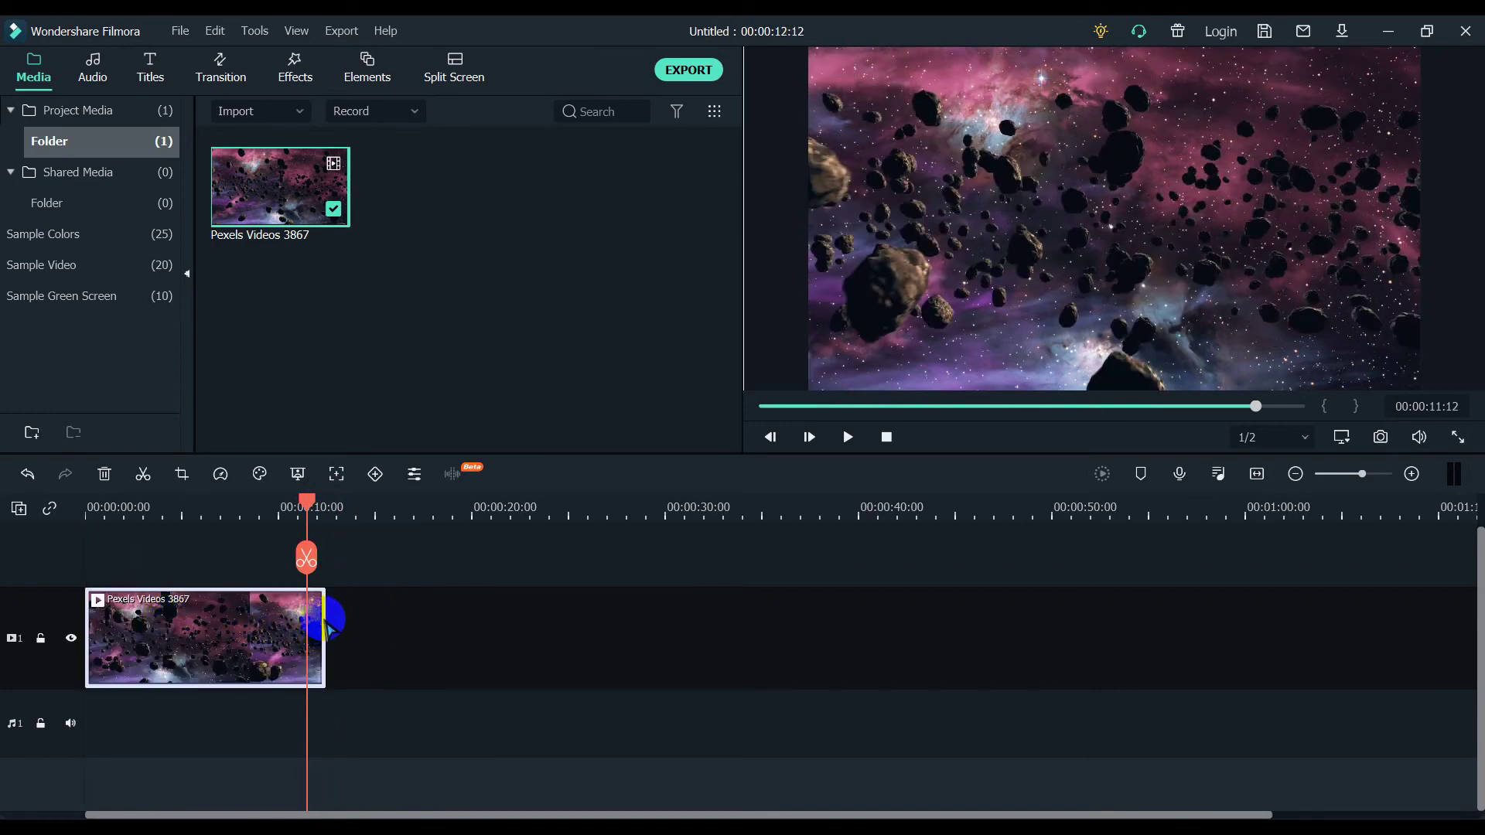
- Shorten the clip's end edge to 00:00:09:22, and extend it back out to 00:00:12:12
left_click_drag(307, 502, 283, 537)
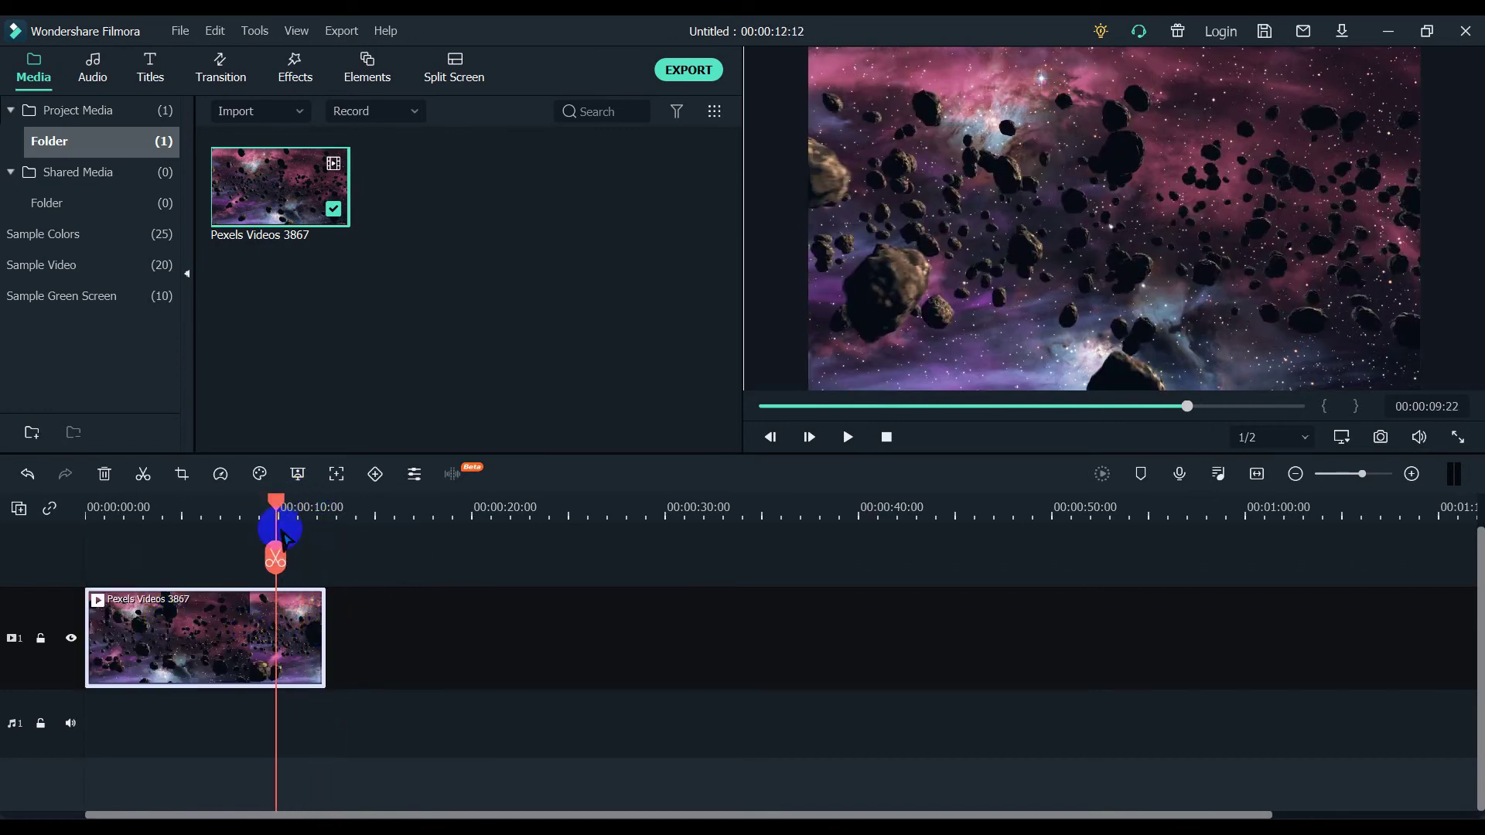
left_click_drag(325, 631, 278, 631)
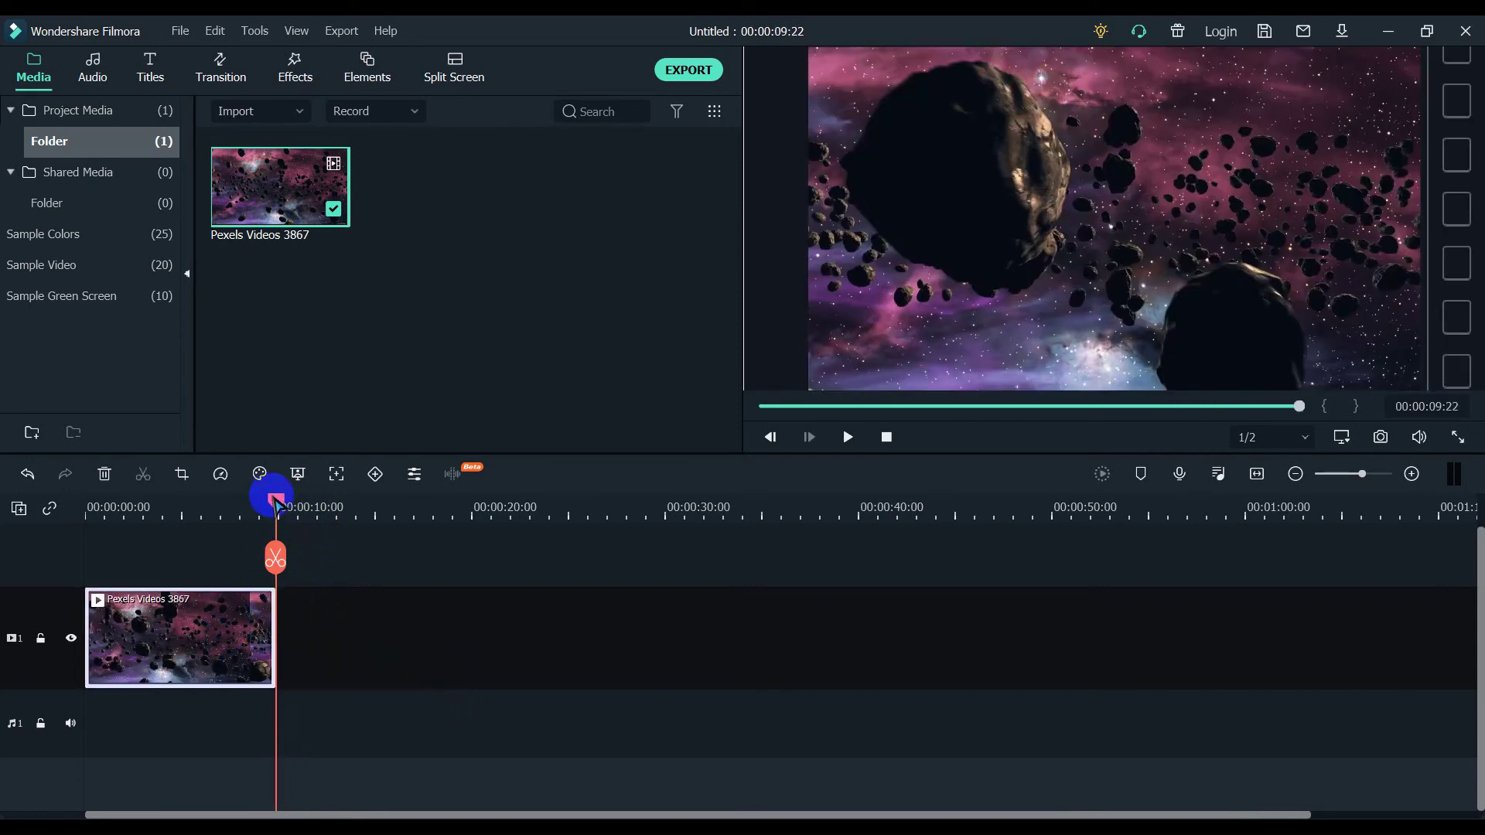
left_click_drag(276, 501, 214, 510)
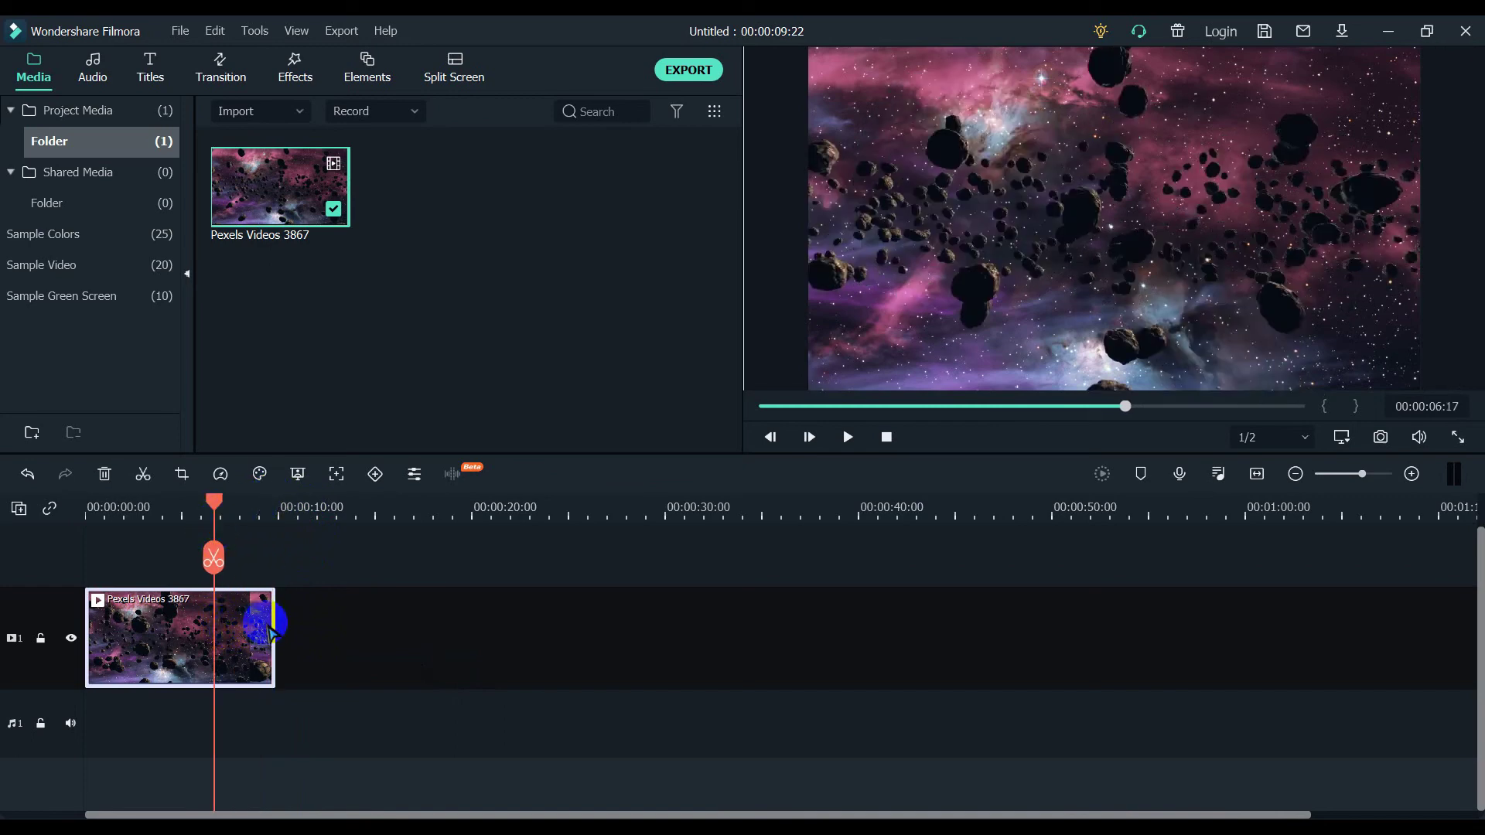
left_click_drag(276, 621, 355, 638)
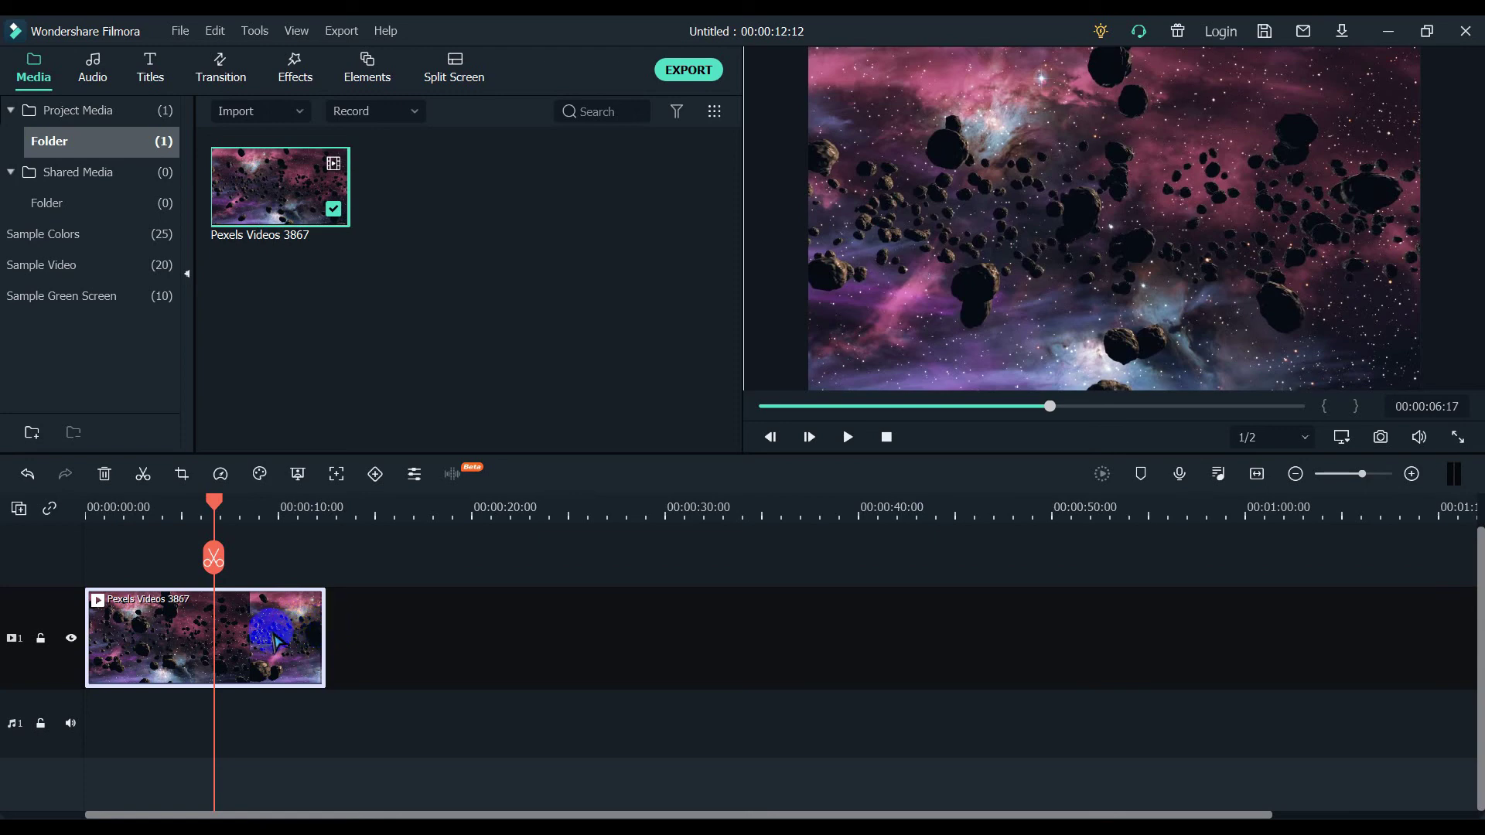
- Switch to the PowerPoint presentation Professional Video Editing with Filmora.pptx and show slide 5, the Thank You slide
left_click(275, 509)
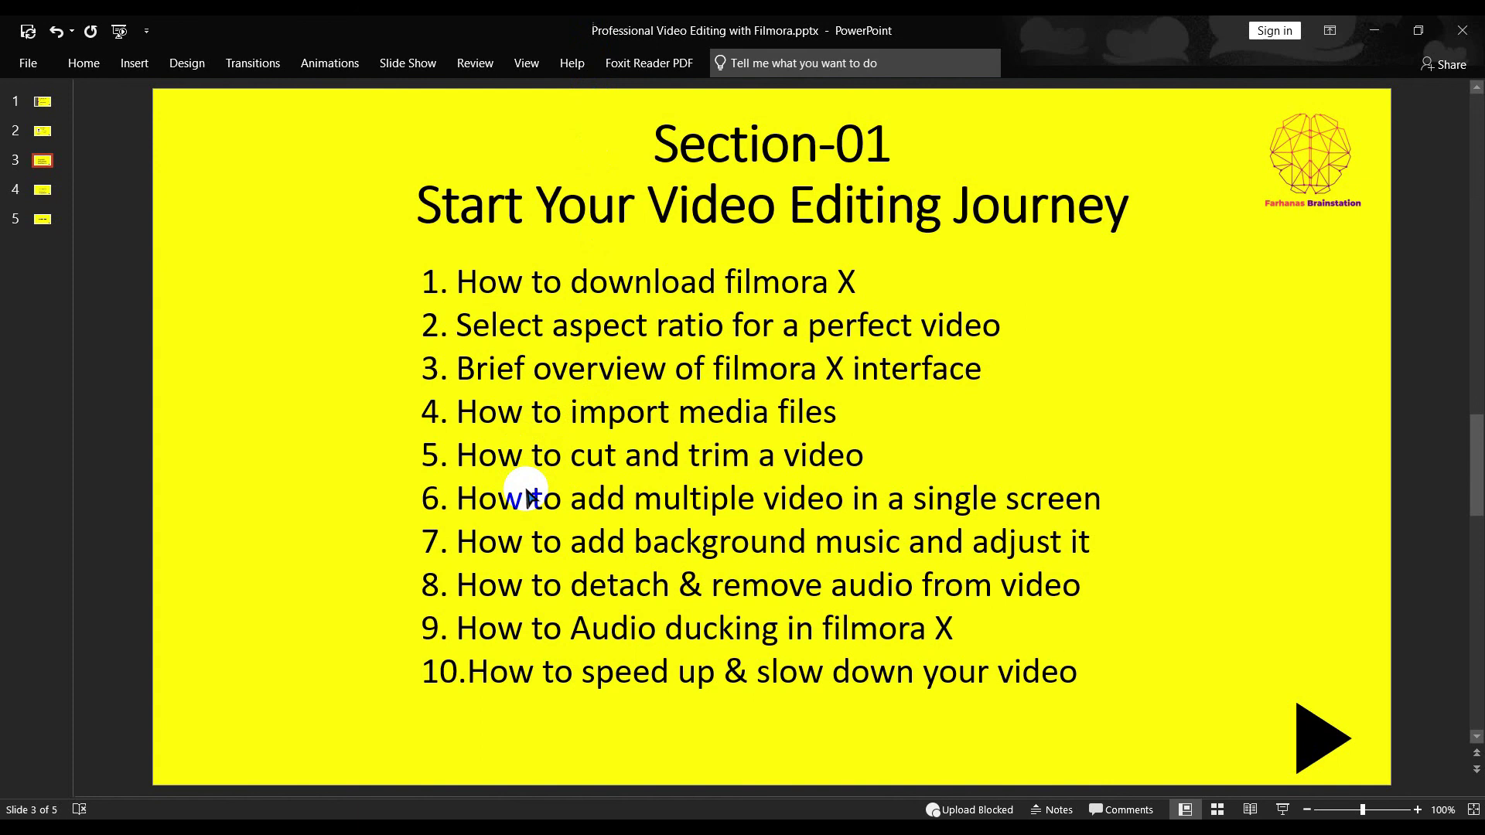
left_click(43, 221)
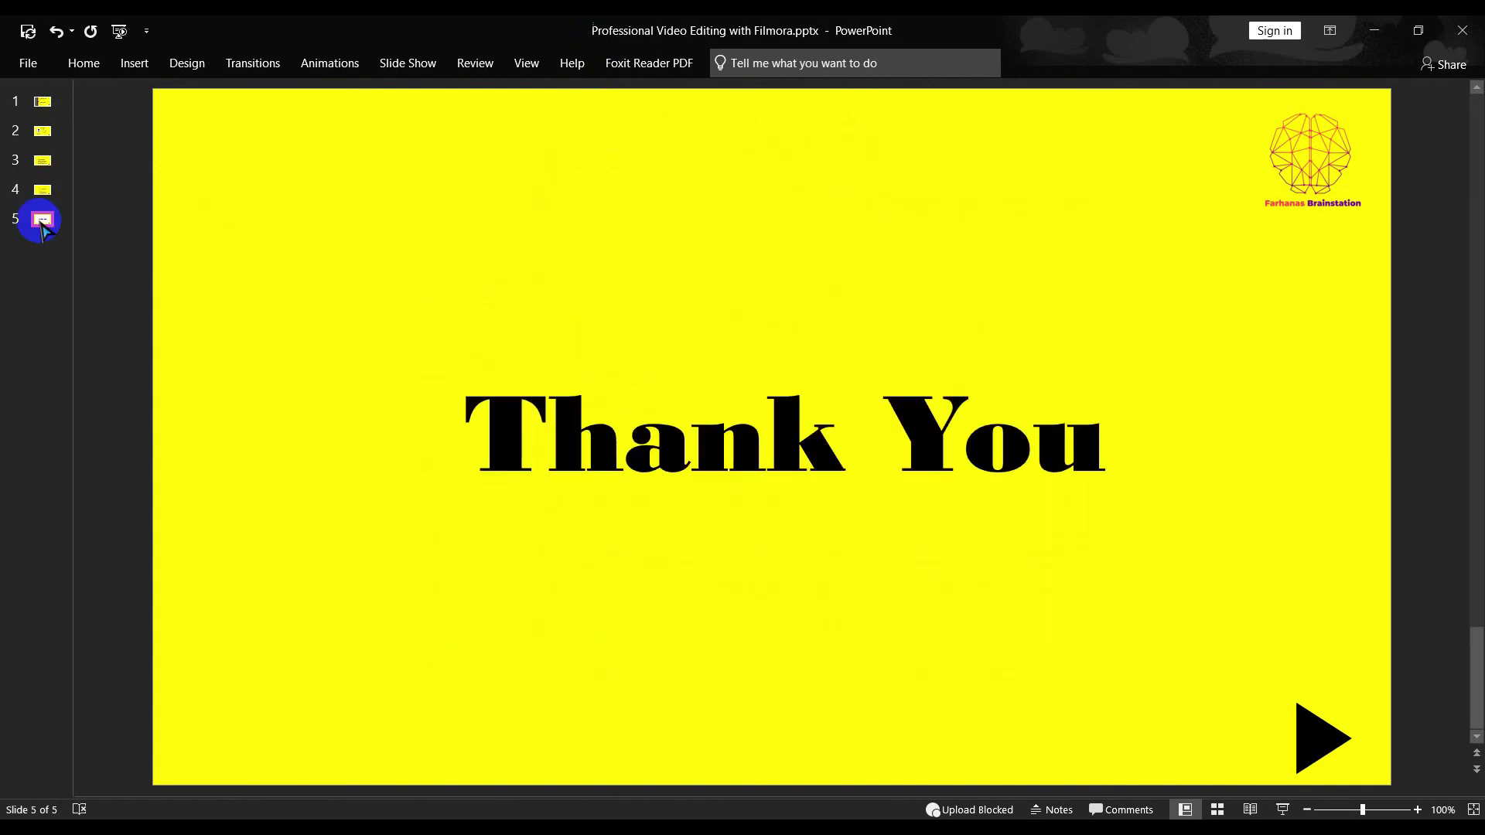